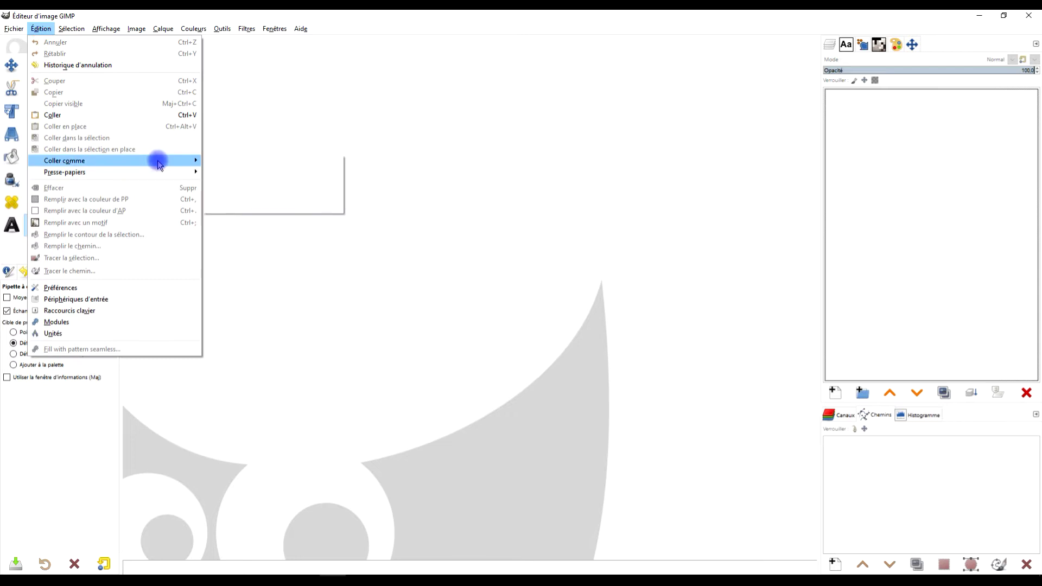
- Paste the copied riverside town photo as a new image
{"action": "left_click", "coordinate": [303, 181]}
{"action": "left_click_drag", "start_coordinate": [507, 254], "coordinate": [496, 233]}
- Rename the pasted layer "arrière-plan" and lock its position and pixels
{"action": "double_click", "coordinate": [922, 100]}
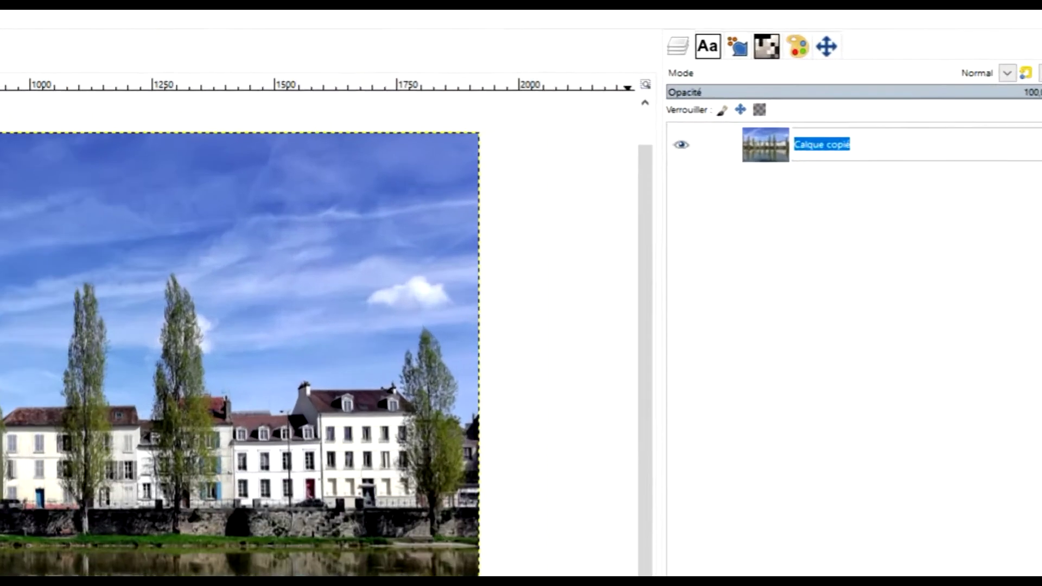
{"action": "type", "text": "an"}
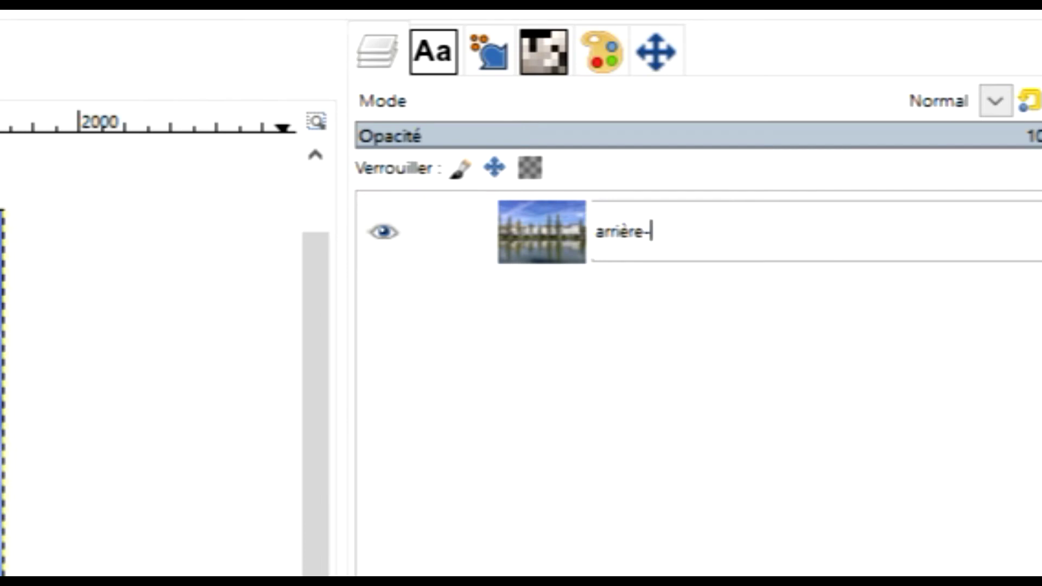
{"action": "key", "text": "Return"}
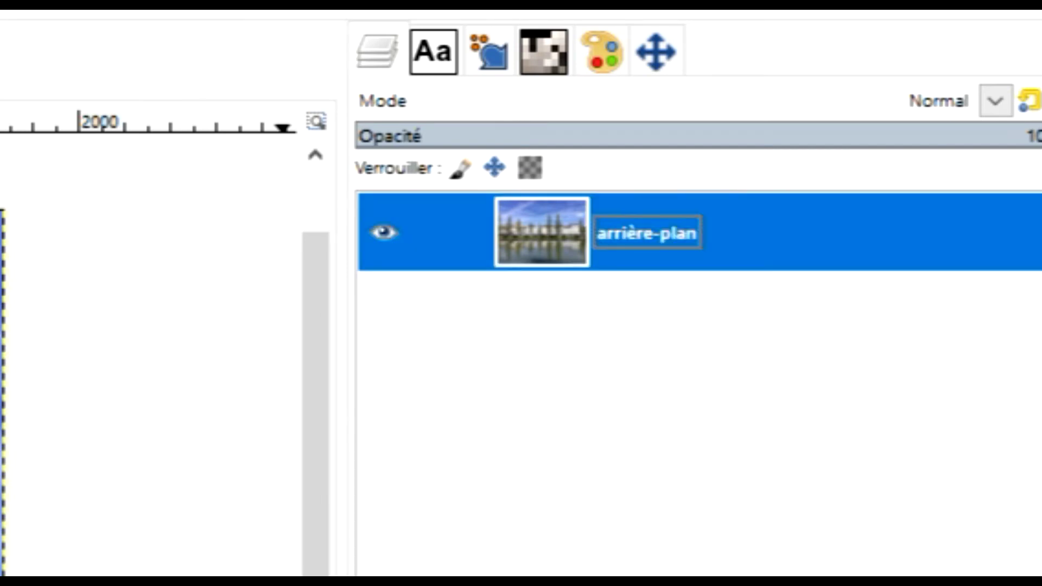
{"action": "left_click", "coordinate": [494, 167]}
{"action": "left_click", "coordinate": [461, 167]}
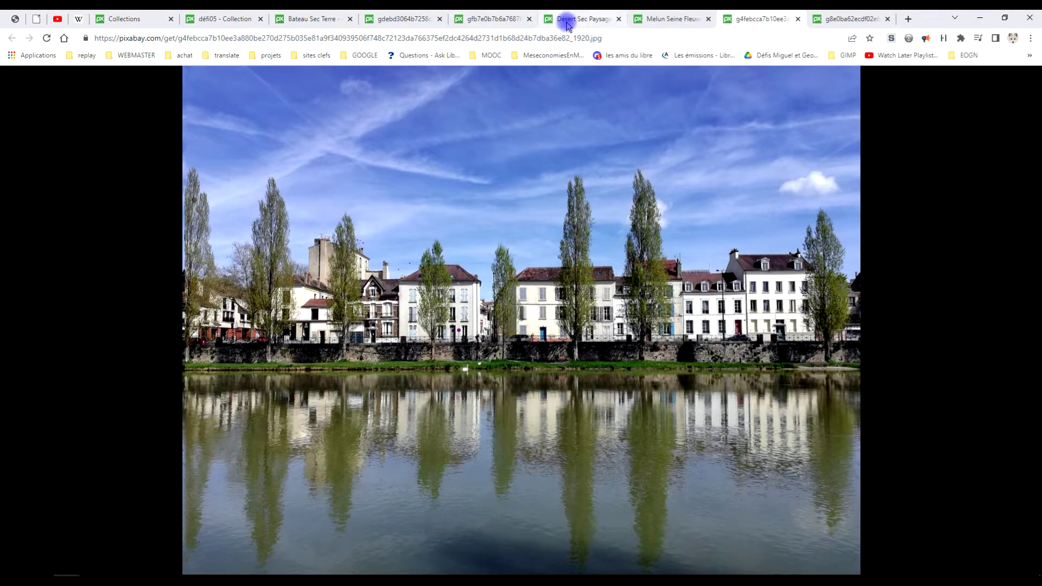
- Find the full-size cracked desert photo among the open Pixabay pages in the browser and copy the image
{"action": "left_click", "coordinate": [574, 21]}
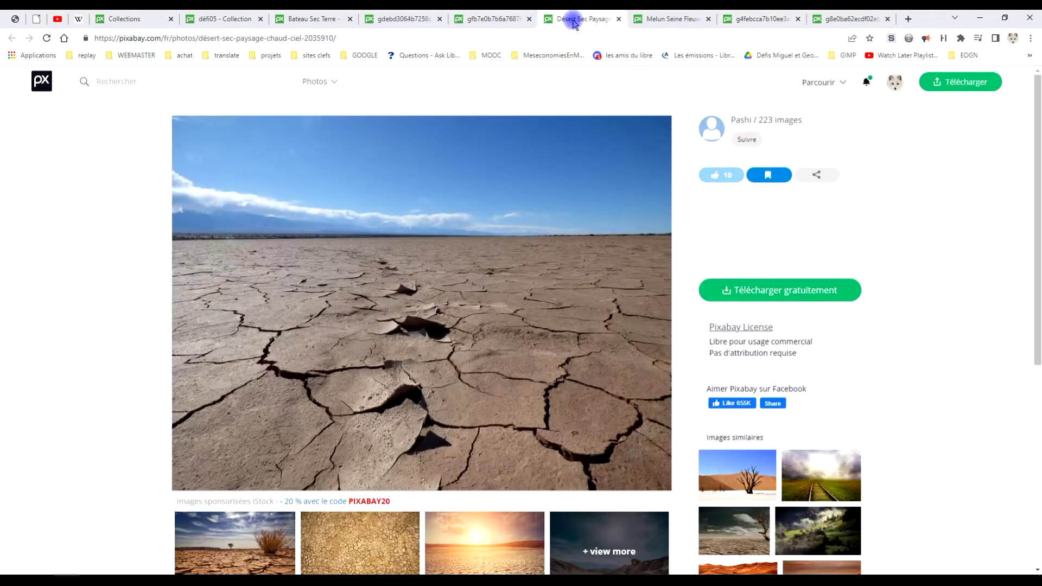
{"action": "left_click", "coordinate": [789, 293]}
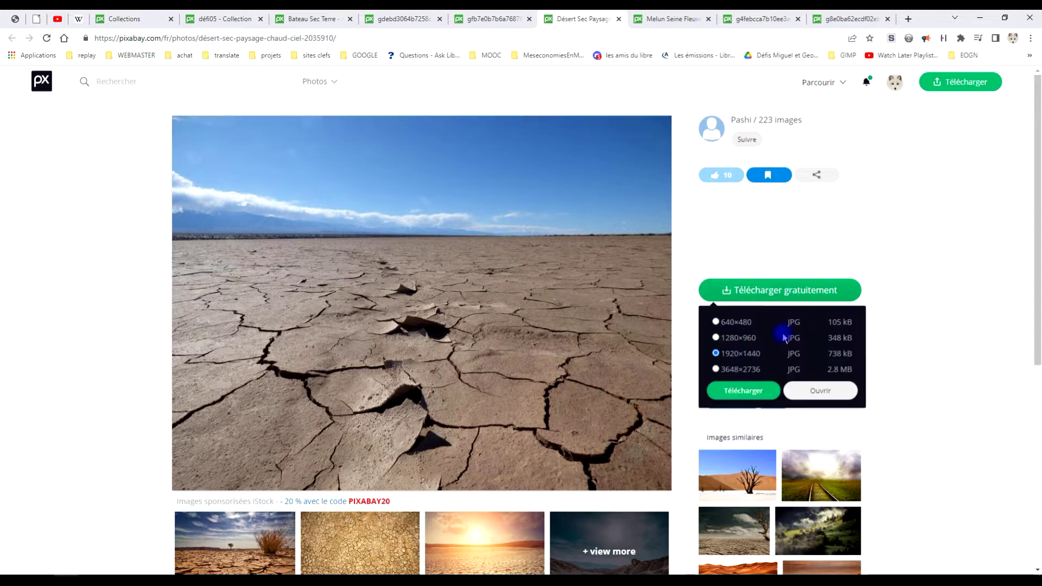
{"action": "left_click", "coordinate": [648, 20]}
{"action": "left_click", "coordinate": [527, 19]}
{"action": "right_click", "coordinate": [500, 288]}
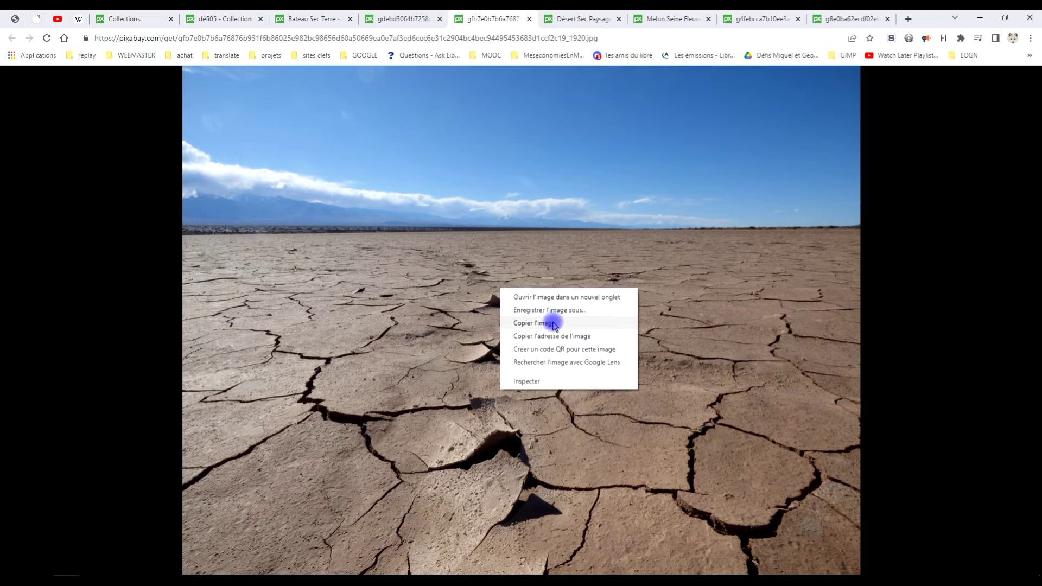
{"action": "left_click", "coordinate": [551, 323]}
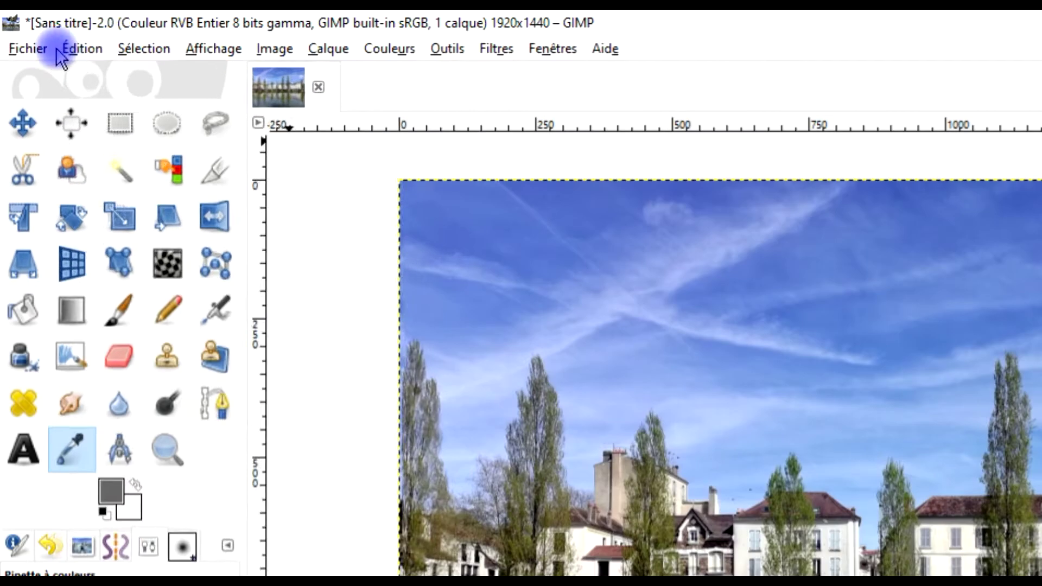
- Back in GIMP, paste the cracked desert photo as a new layer above arrière-plan
{"action": "left_click", "coordinate": [51, 32]}
{"action": "mouse_move", "coordinate": [442, 316]}
{"action": "left_click", "coordinate": [519, 317]}
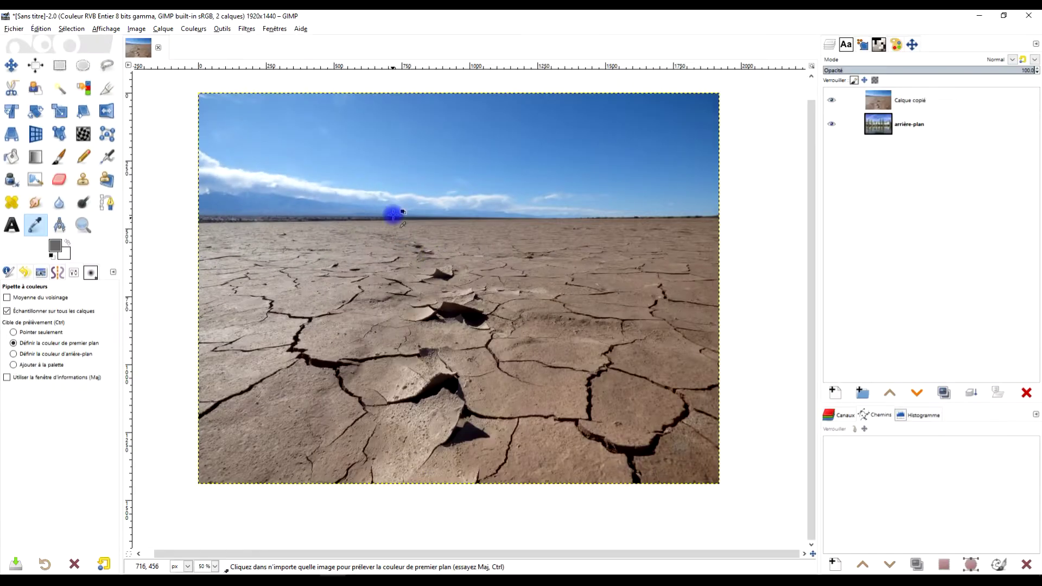
- Start a Free Select outline at the desert photo's left edge and trace along the horizon, just below the dark strip
{"action": "scroll", "coordinate": [356, 231], "scroll_direction": "up", "scroll_amount": 2}
{"action": "left_click_drag", "start_coordinate": [356, 235], "coordinate": [487, 283]}
{"action": "left_click", "coordinate": [107, 65]}
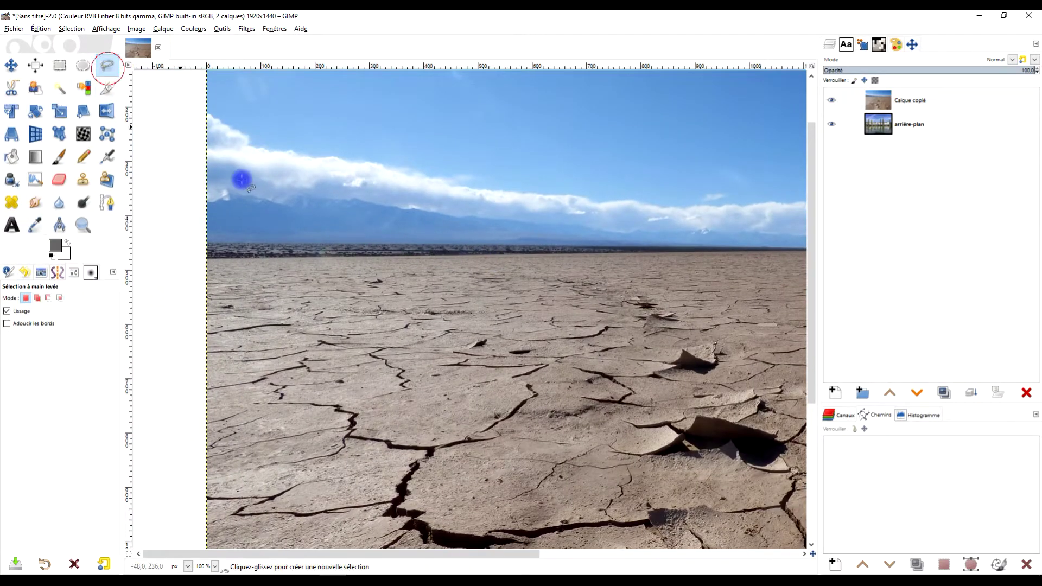
{"action": "scroll", "coordinate": [163, 251], "scroll_direction": "up", "scroll_amount": 2, "text": "ctrl"}
{"action": "left_click", "coordinate": [240, 255]}
{"action": "left_click_drag", "start_coordinate": [574, 283], "coordinate": [167, 367]}
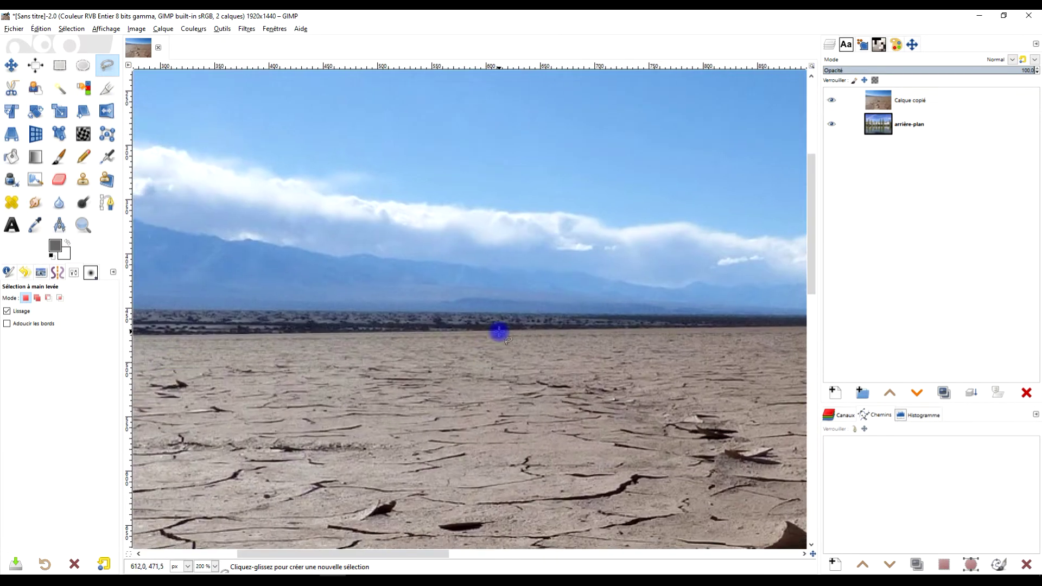
{"action": "left_click", "coordinate": [500, 332]}
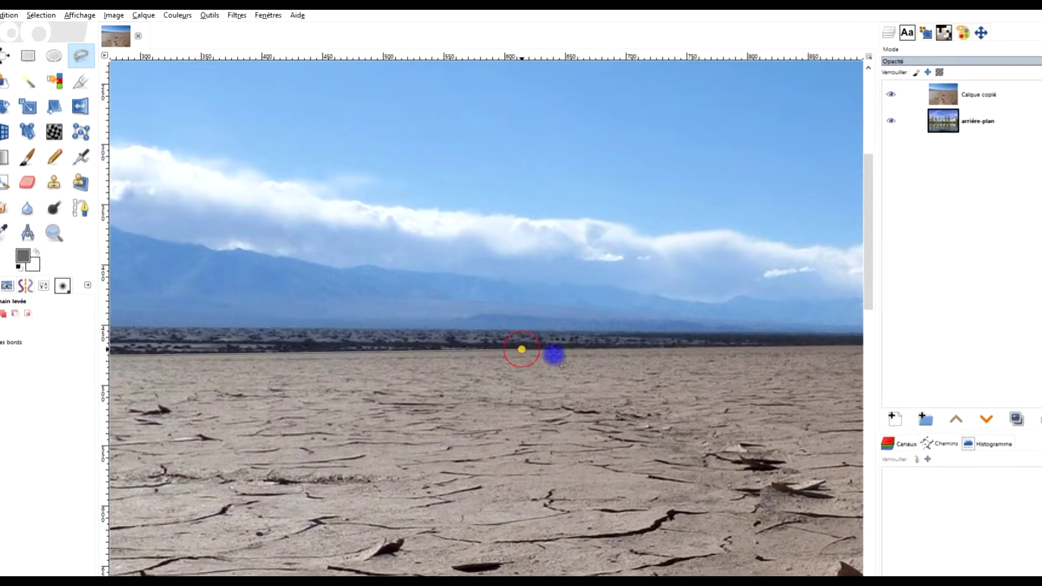
{"action": "left_click_drag", "start_coordinate": [671, 358], "coordinate": [73, 431]}
{"action": "left_click", "coordinate": [403, 459]}
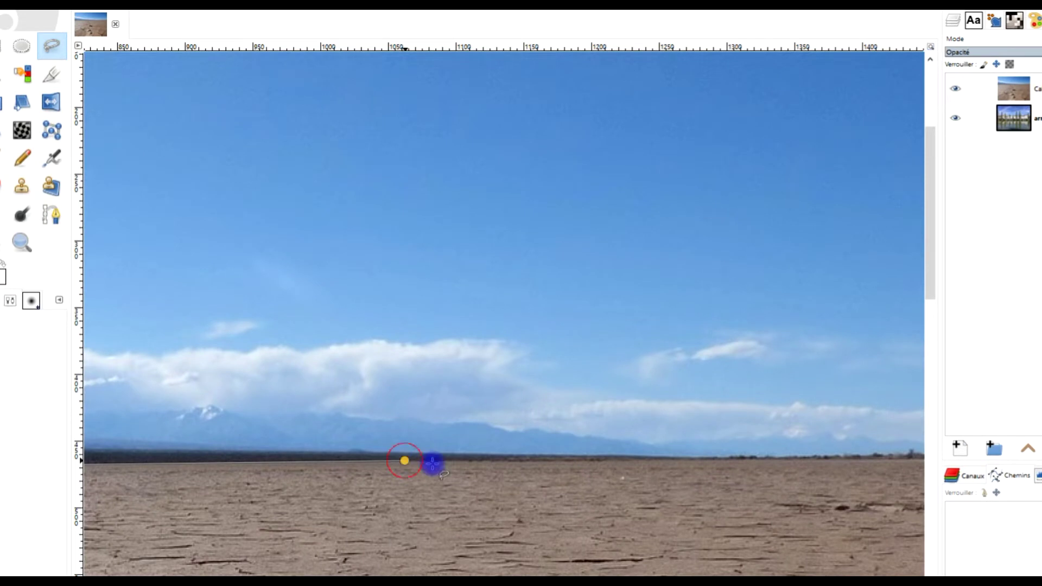
- Continue the Free Select outline along the horizon until it passes the desert photo's right edge
{"action": "scroll", "coordinate": [326, 505], "scroll_direction": "right", "scroll_amount": 6}
{"action": "scroll", "coordinate": [326, 505], "scroll_direction": "up", "scroll_amount": 1}
{"action": "left_click", "coordinate": [364, 512]}
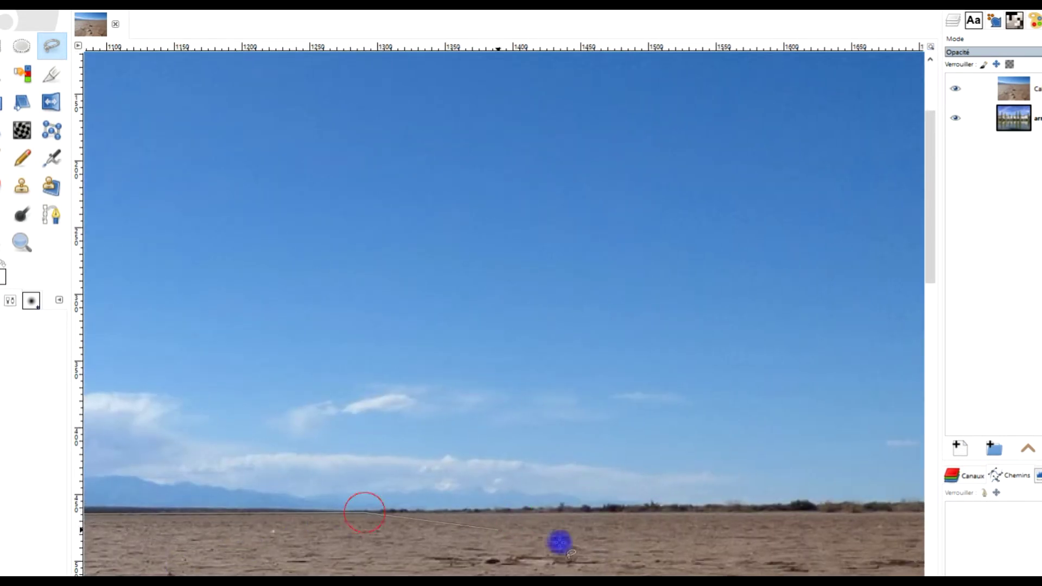
{"action": "scroll", "coordinate": [559, 543], "scroll_direction": "right", "scroll_amount": 5}
{"action": "scroll", "coordinate": [559, 543], "scroll_direction": "down", "scroll_amount": 1}
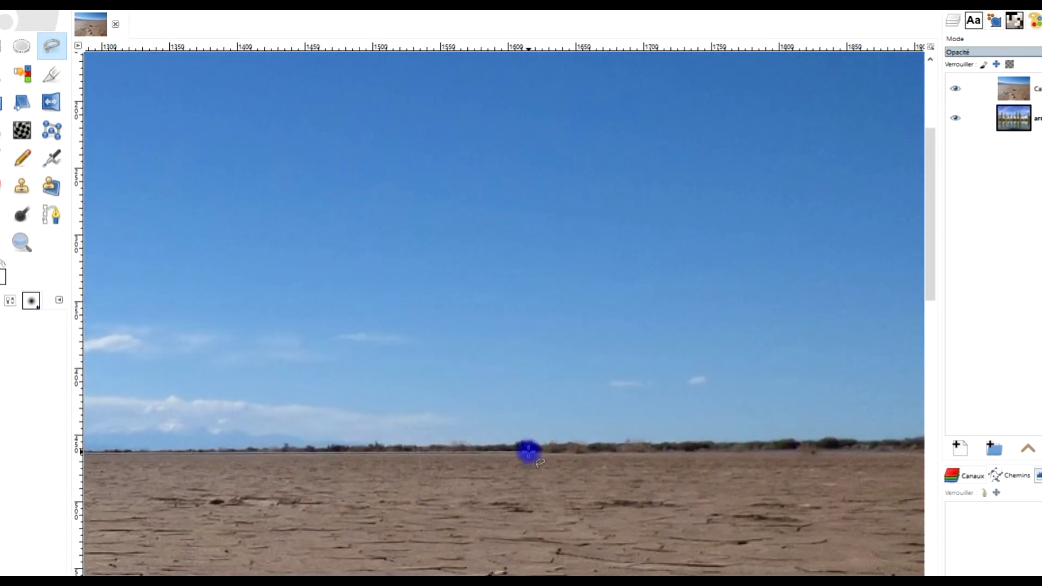
{"action": "scroll", "coordinate": [537, 500], "scroll_direction": "right", "scroll_amount": 8}
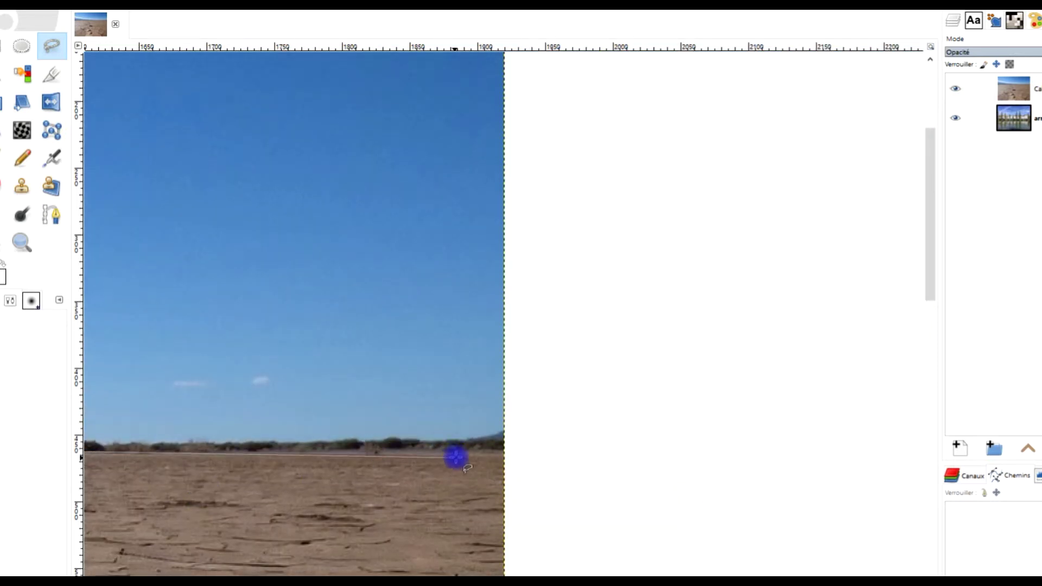
{"action": "left_click", "coordinate": [531, 452]}
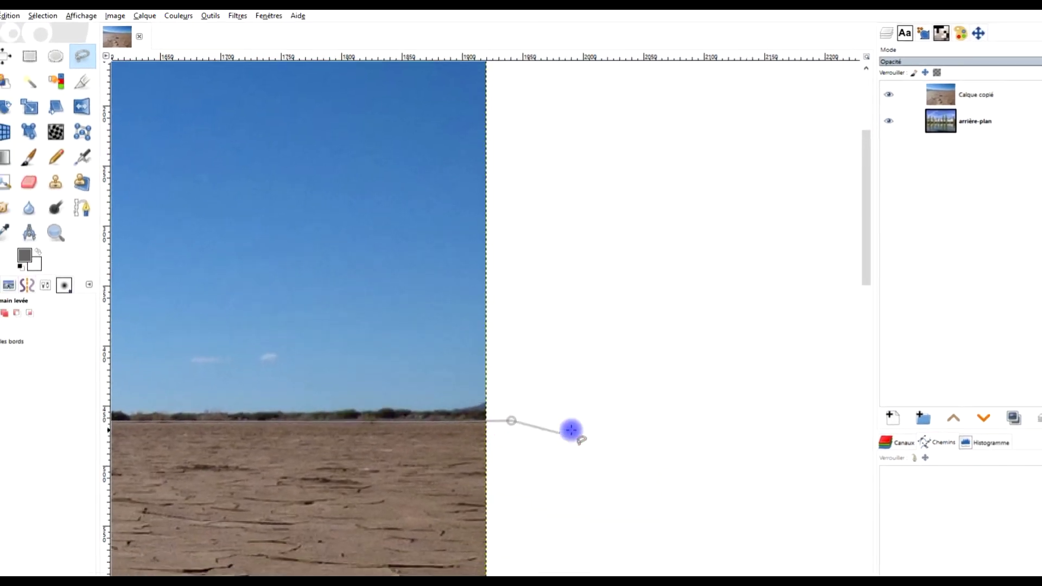
- Close the outline outside the canvas around the whole desert sky, validate the selection and delete the sky
{"action": "scroll", "coordinate": [596, 468], "scroll_direction": "down", "scroll_amount": 4}
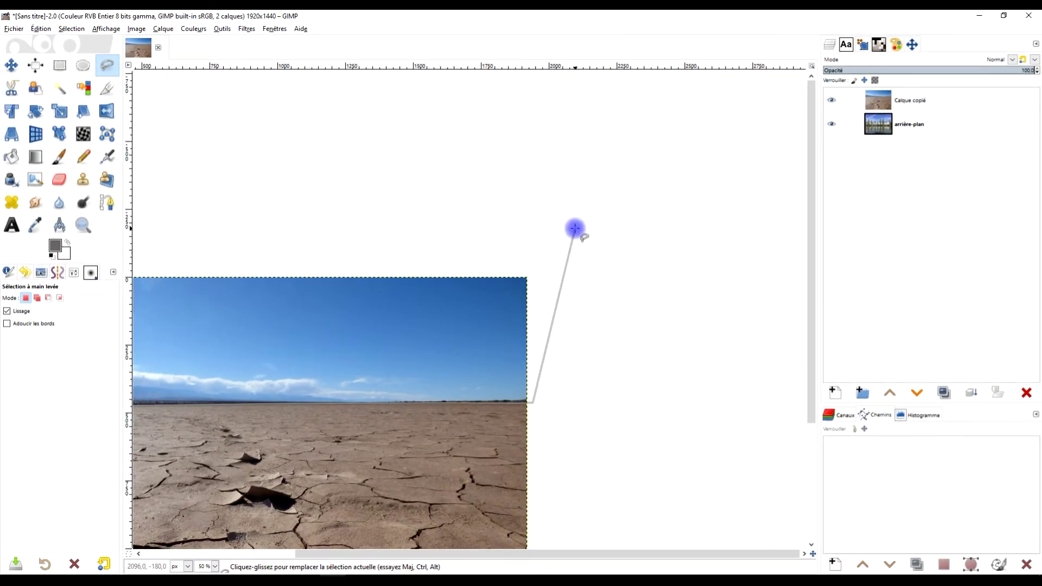
{"action": "left_click", "coordinate": [575, 228]}
{"action": "scroll", "coordinate": [400, 366], "scroll_direction": "down", "scroll_amount": 2}
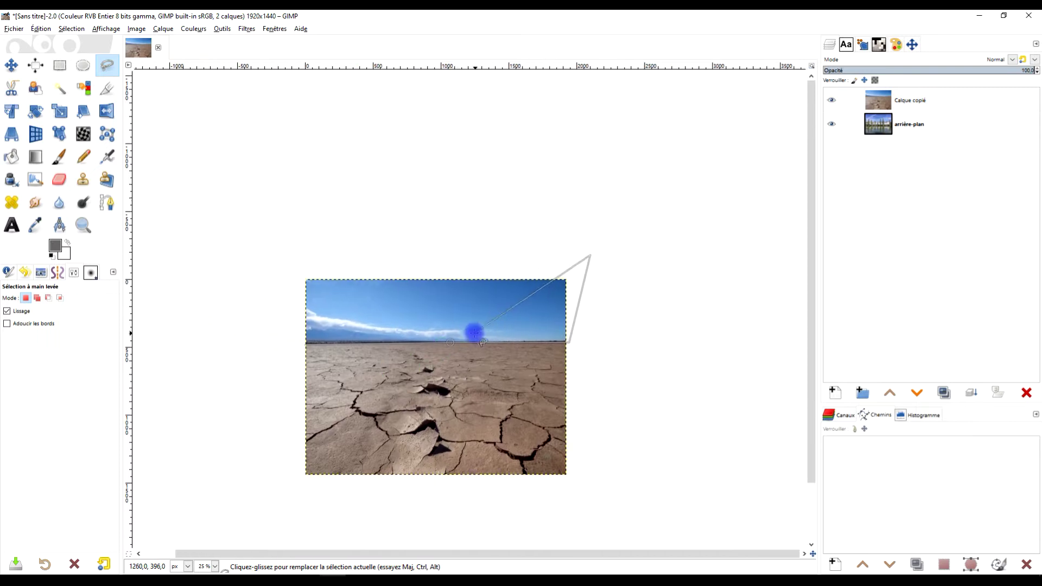
{"action": "left_click", "coordinate": [209, 239]}
{"action": "left_click", "coordinate": [274, 339]}
{"action": "scroll", "coordinate": [274, 339], "scroll_direction": "up", "scroll_amount": 5}
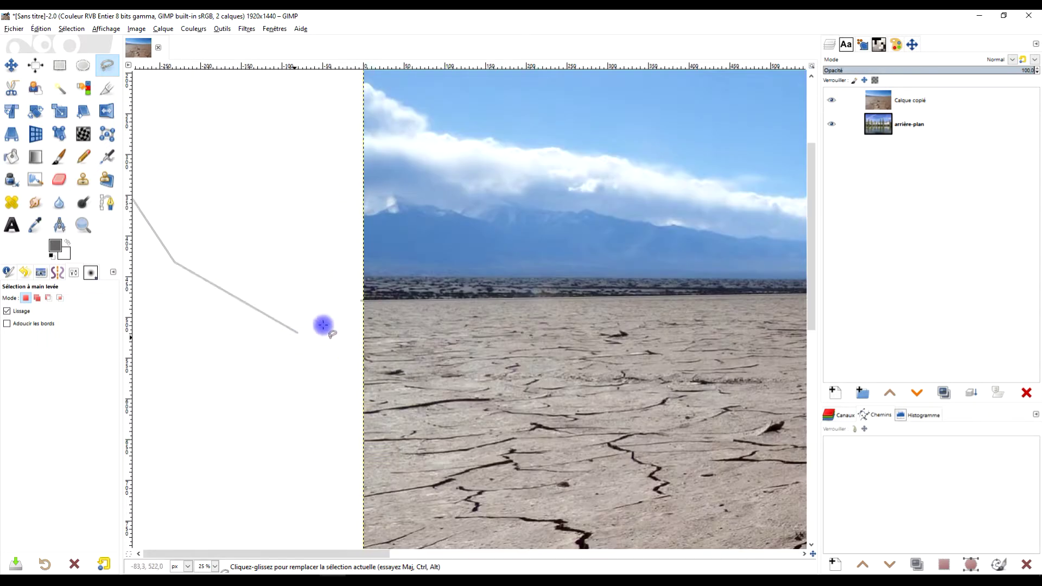
{"action": "left_click", "coordinate": [360, 302]}
{"action": "key", "text": "Return"}
{"action": "key", "text": "Delete"}
- Rename the cracked desert layer "sol sec"
{"action": "double_click", "coordinate": [917, 103]}
{"action": "type", "text": "sol "}
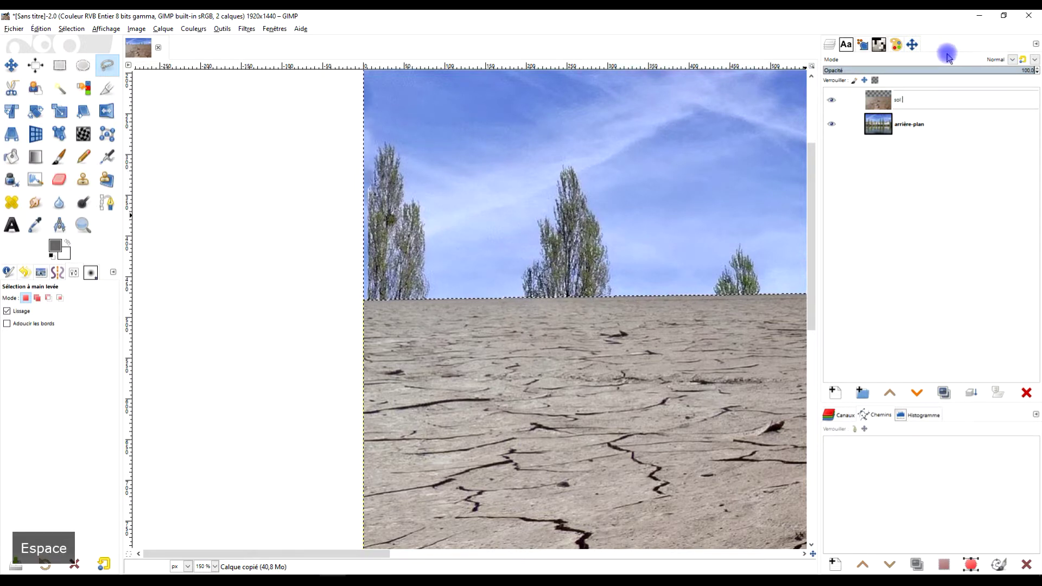
{"action": "type", "text": "sec"}
{"action": "key", "text": "Return"}
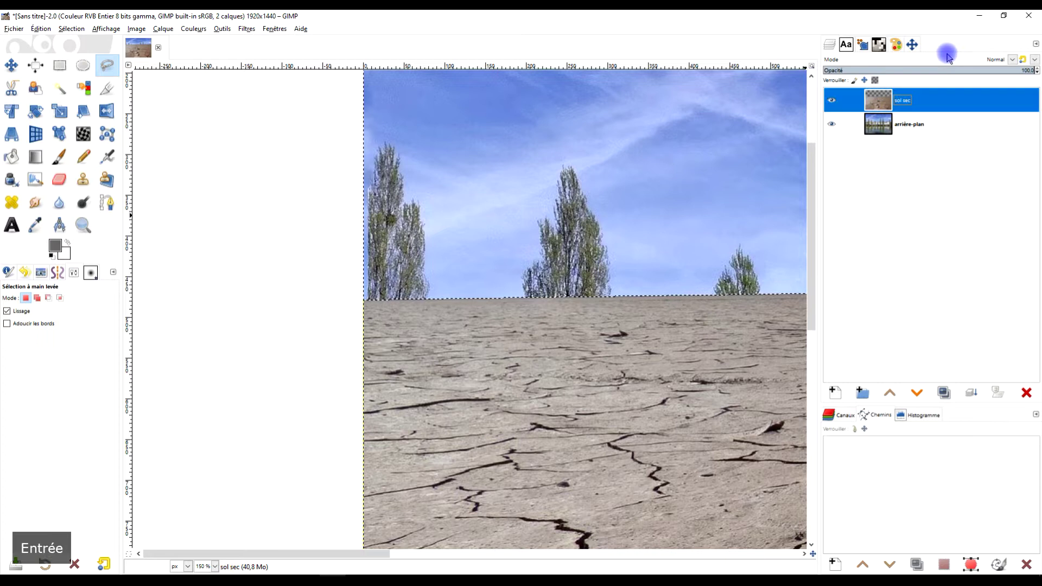
- Clear the sky selection using the Rectangle Select tool outside the image
{"action": "scroll", "coordinate": [270, 414], "scroll_direction": "down", "scroll_amount": 3}
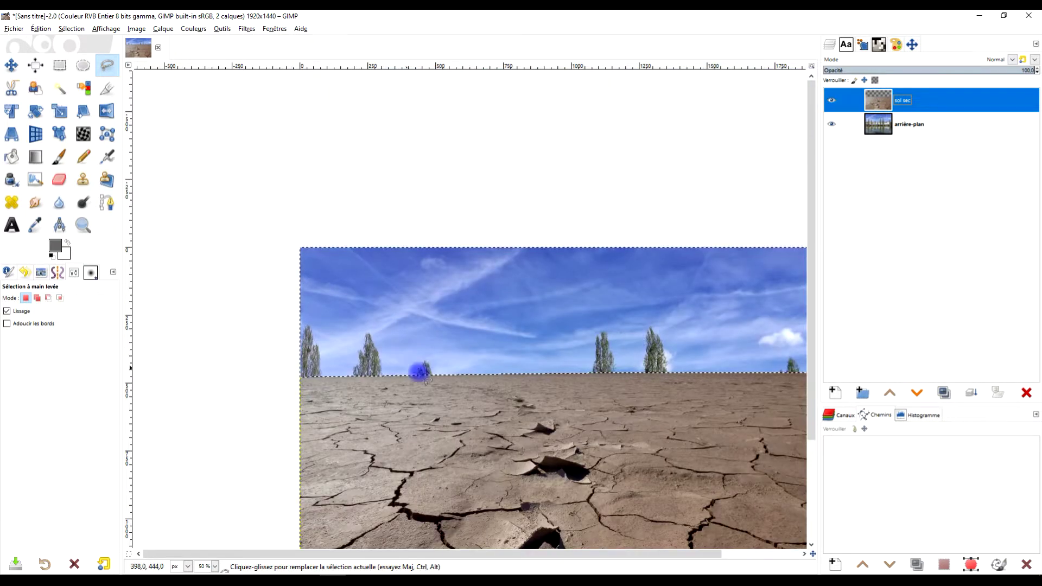
{"action": "left_click_drag", "start_coordinate": [434, 369], "coordinate": [345, 221]}
{"action": "left_click", "coordinate": [59, 65]}
{"action": "left_click", "coordinate": [193, 101]}
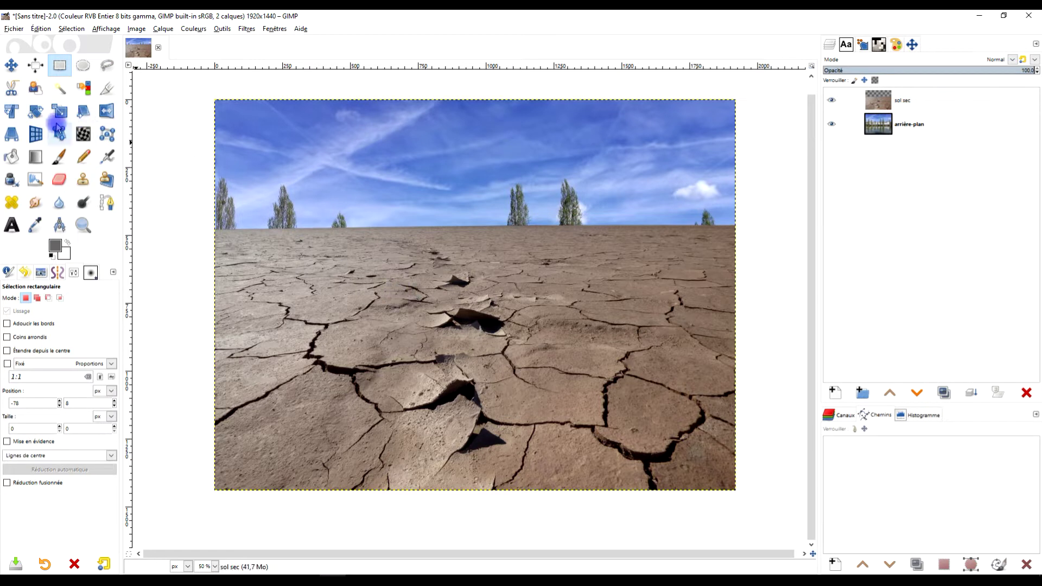
{"action": "left_click", "coordinate": [14, 137]}
{"action": "left_click", "coordinate": [552, 305]}
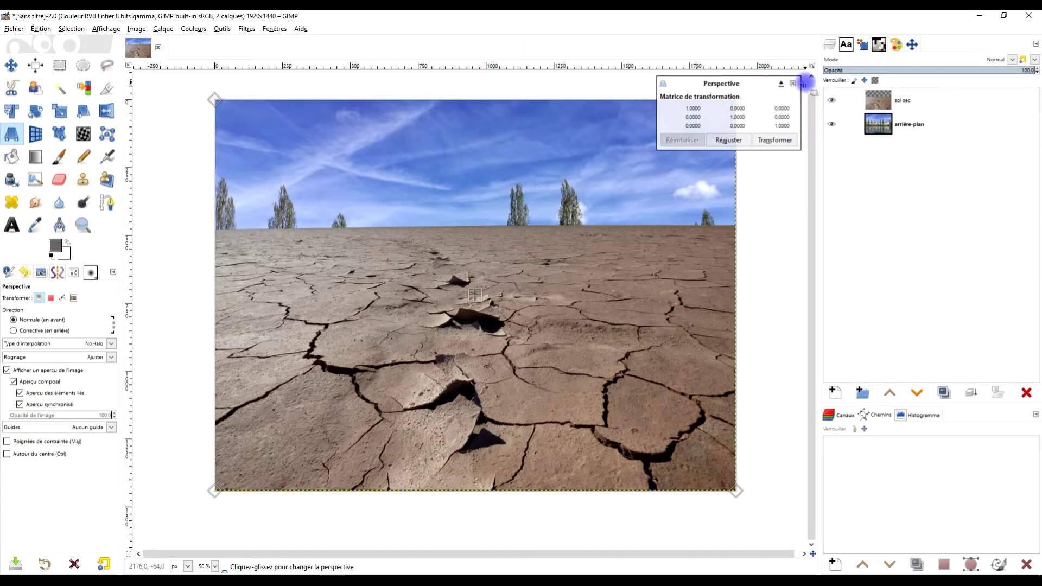
{"action": "left_click", "coordinate": [792, 83]}
- Crop the sol sec layer to its content
{"action": "left_click", "coordinate": [174, 29]}
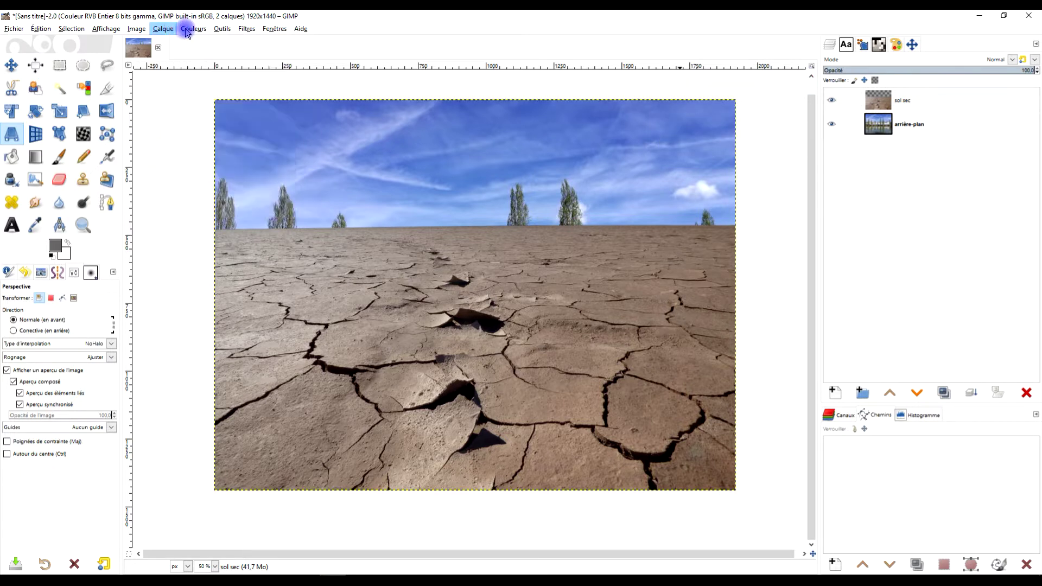
{"action": "left_click", "coordinate": [205, 210]}
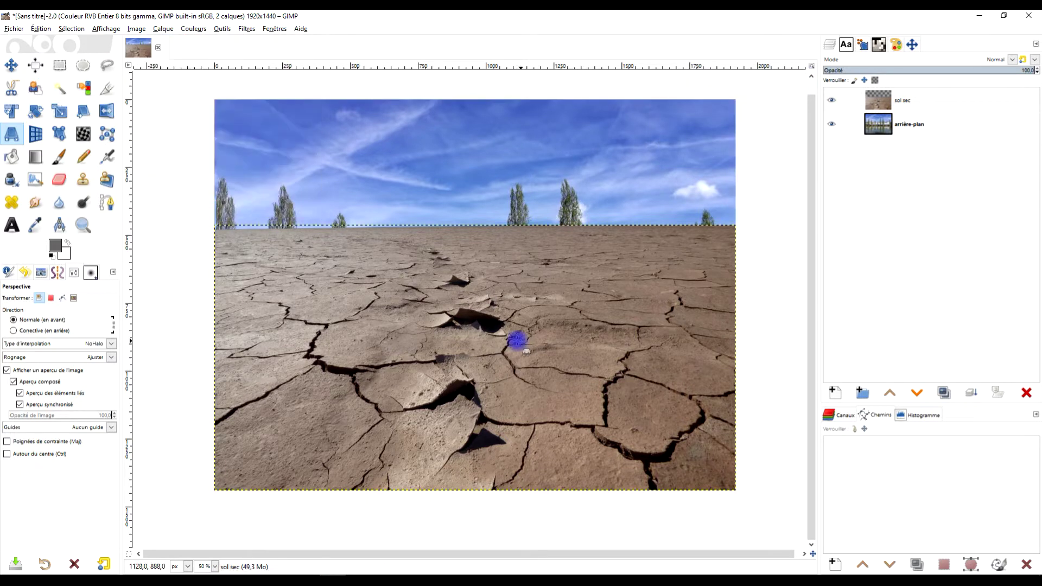
- With the Perspective tool, lower both upper corners of the sol sec layer to the foot of the riverside wall
{"action": "left_click", "coordinate": [513, 340]}
{"action": "left_click_drag", "start_coordinate": [213, 224], "coordinate": [208, 316]}
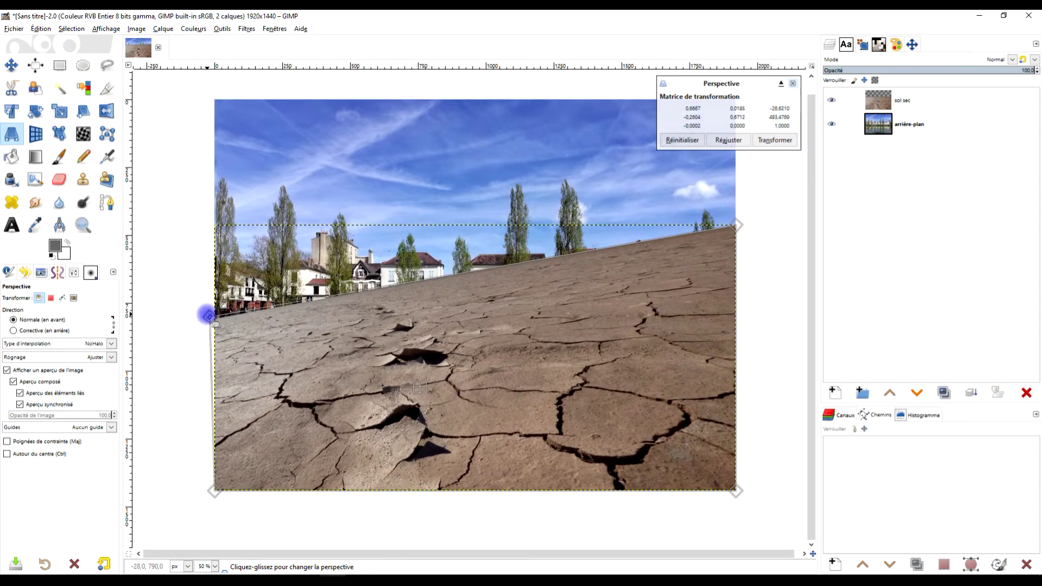
{"action": "left_click_drag", "start_coordinate": [738, 226], "coordinate": [737, 321]}
- Spread both lower corners of sol sec outward beyond the image sides, keep the ground covering the lower edge, and apply the perspective transform
{"action": "left_click_drag", "start_coordinate": [739, 493], "coordinate": [768, 482]}
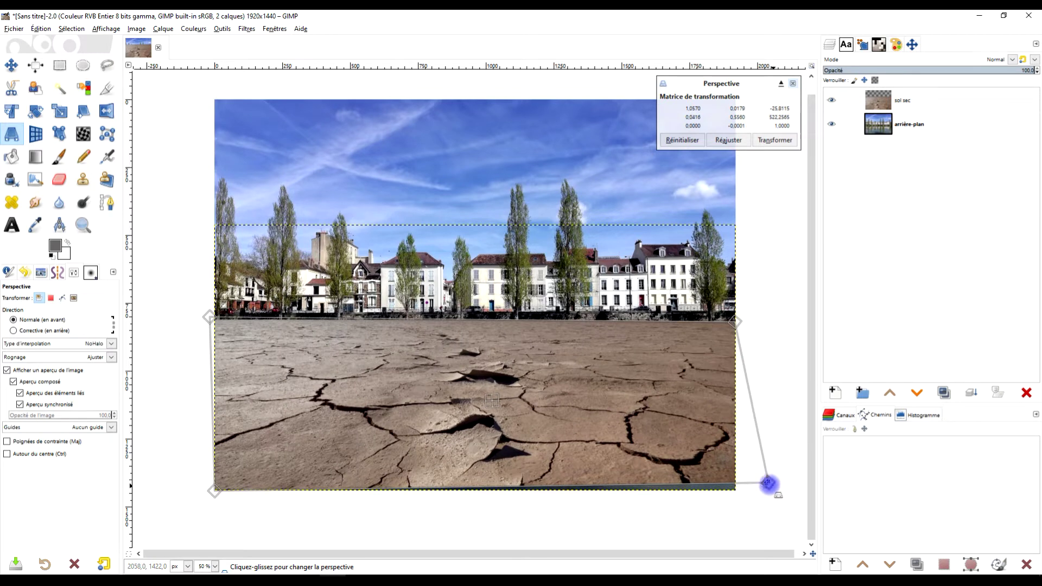
{"action": "left_click_drag", "start_coordinate": [220, 474], "coordinate": [180, 475]}
{"action": "left_click_drag", "start_coordinate": [564, 437], "coordinate": [539, 414]}
{"action": "left_click_drag", "start_coordinate": [716, 436], "coordinate": [726, 444]}
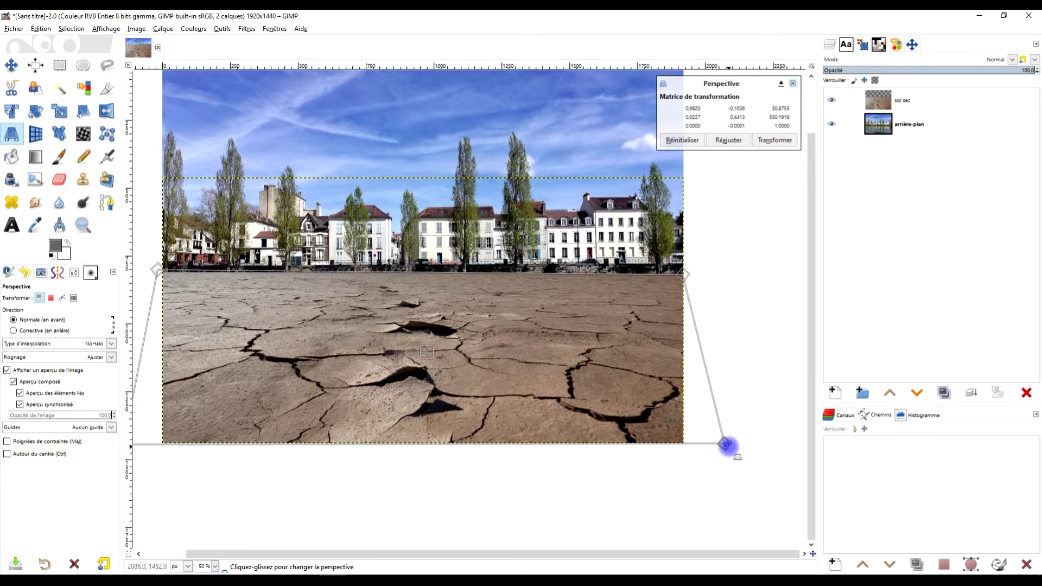
{"action": "scroll", "coordinate": [625, 416], "scroll_direction": "down", "scroll_amount": 2}
{"action": "scroll", "coordinate": [561, 399], "scroll_direction": "left", "scroll_amount": 1}
{"action": "scroll", "coordinate": [560, 391], "scroll_direction": "up", "scroll_amount": 2}
{"action": "left_click_drag", "start_coordinate": [642, 391], "coordinate": [499, 371]}
{"action": "scroll", "coordinate": [503, 371], "scroll_direction": "down", "scroll_amount": 1}
{"action": "scroll", "coordinate": [516, 370], "scroll_direction": "up", "scroll_amount": 1}
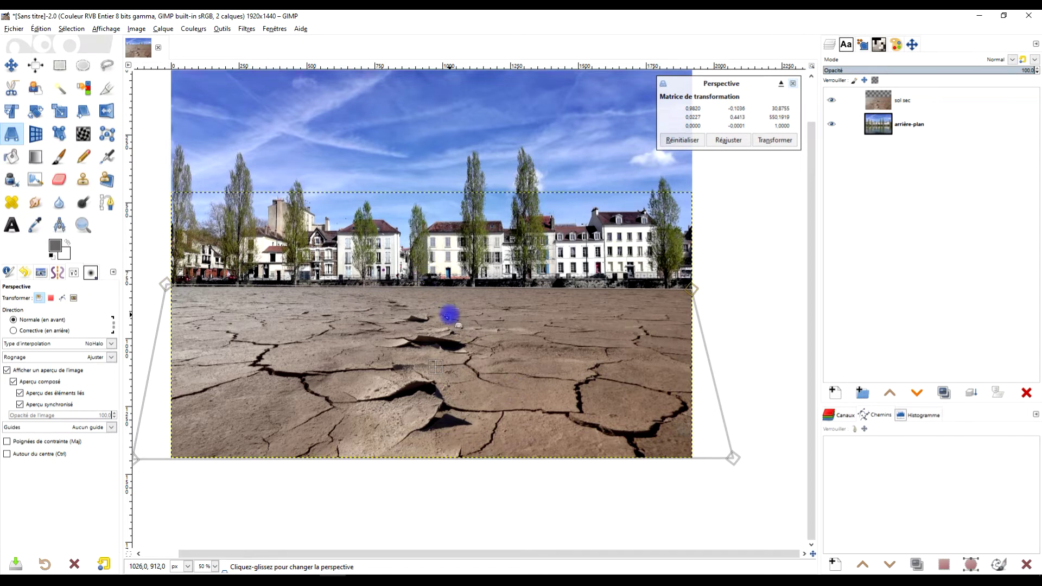
{"action": "left_click", "coordinate": [775, 140]}
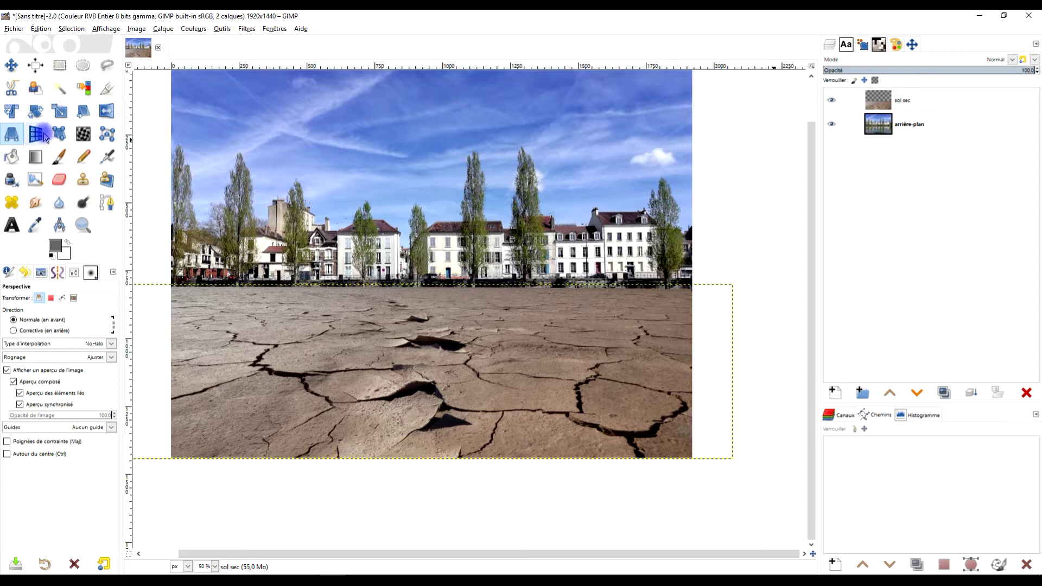
- Flip the sol sec layer horizontally and resize the layer to the image size
{"action": "left_click", "coordinate": [106, 110]}
{"action": "left_click", "coordinate": [416, 361]}
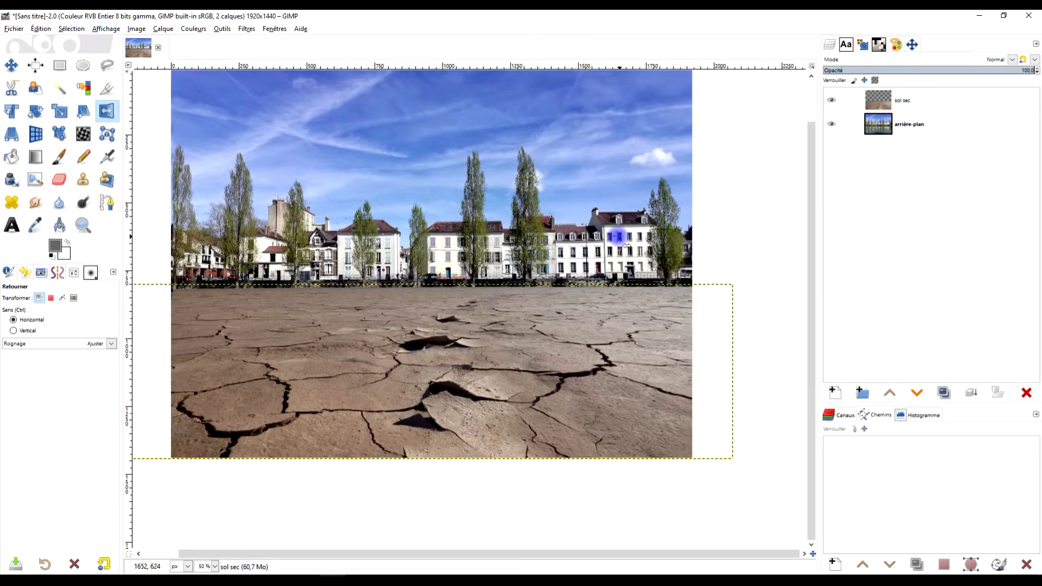
{"action": "right_click", "coordinate": [879, 99]}
{"action": "left_click", "coordinate": [941, 256]}
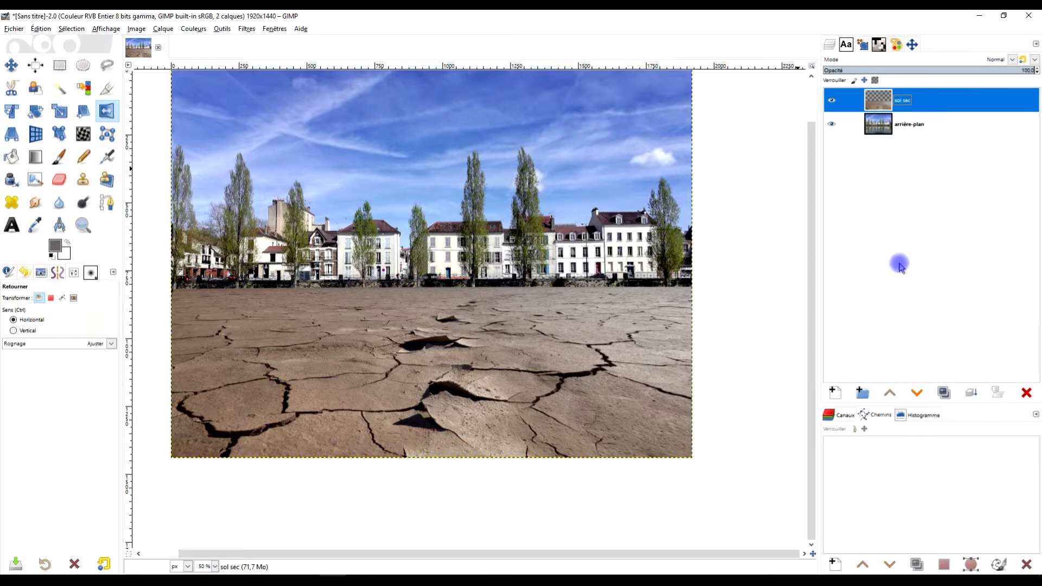
{"action": "left_click_drag", "start_coordinate": [480, 253], "coordinate": [505, 238]}
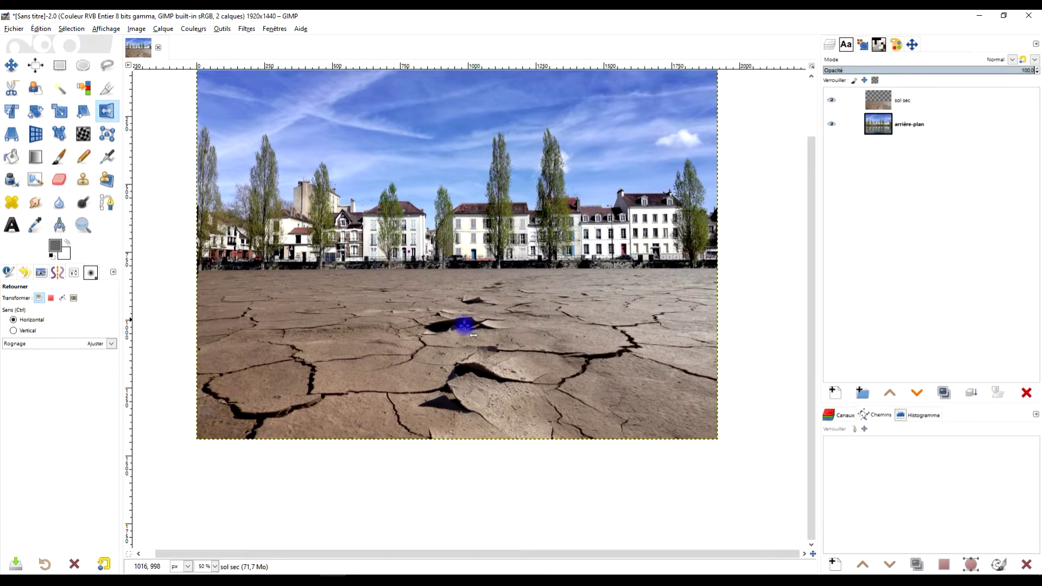
- Place a horizontal guide at the foot of the riverside wall, along the upper edge of the dry ground
{"action": "scroll", "coordinate": [390, 327], "scroll_direction": "up", "scroll_amount": 1}
{"action": "scroll", "coordinate": [390, 327], "scroll_direction": "down", "scroll_amount": 1}
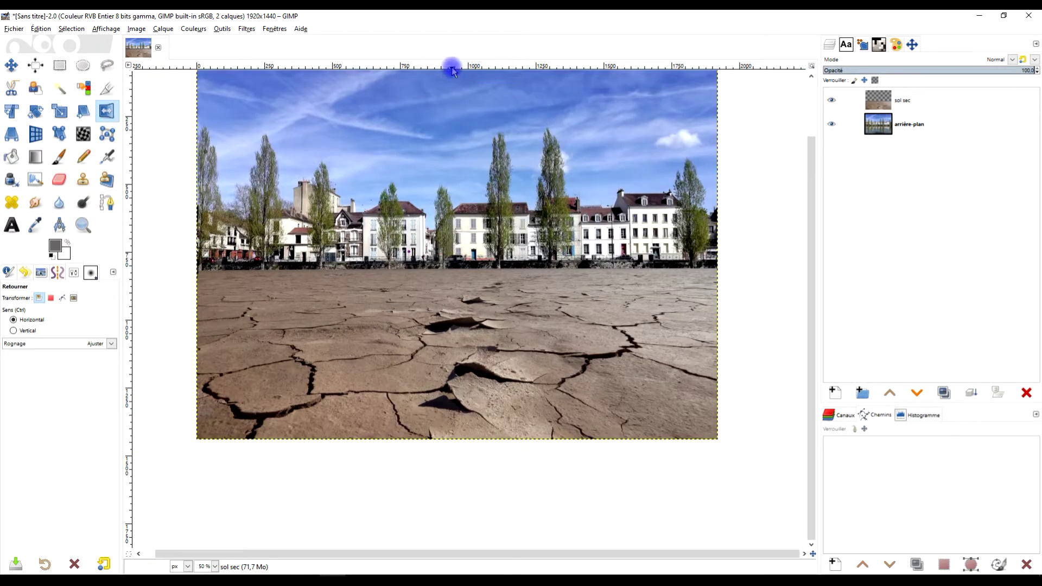
{"action": "left_click_drag", "start_coordinate": [452, 69], "coordinate": [483, 272]}
{"action": "scroll", "coordinate": [174, 298], "scroll_direction": "up", "scroll_amount": 3}
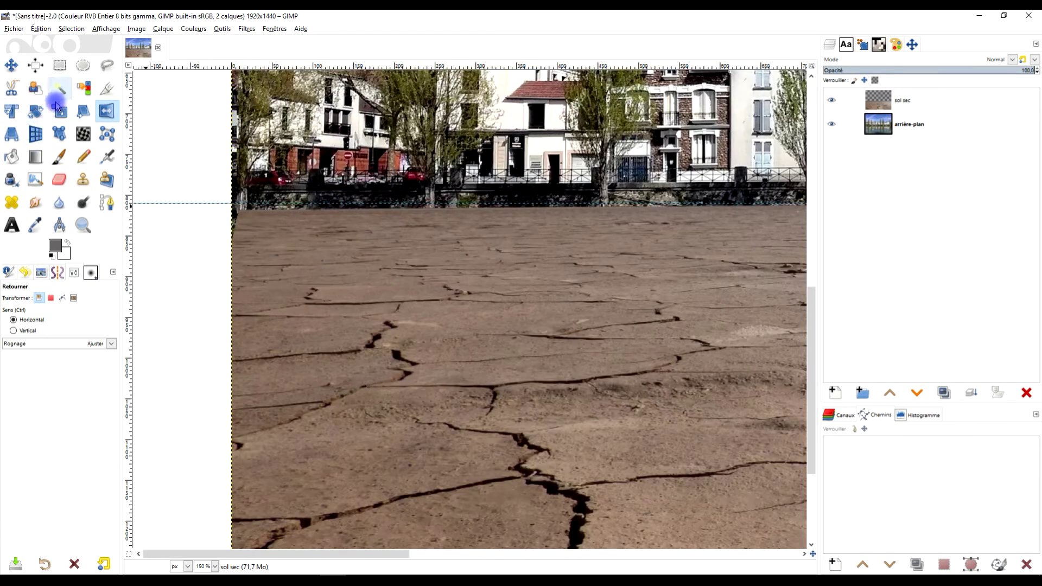
- Choose the Perspective tool and crop the sol sec layer to its content
{"action": "left_click", "coordinate": [11, 134]}
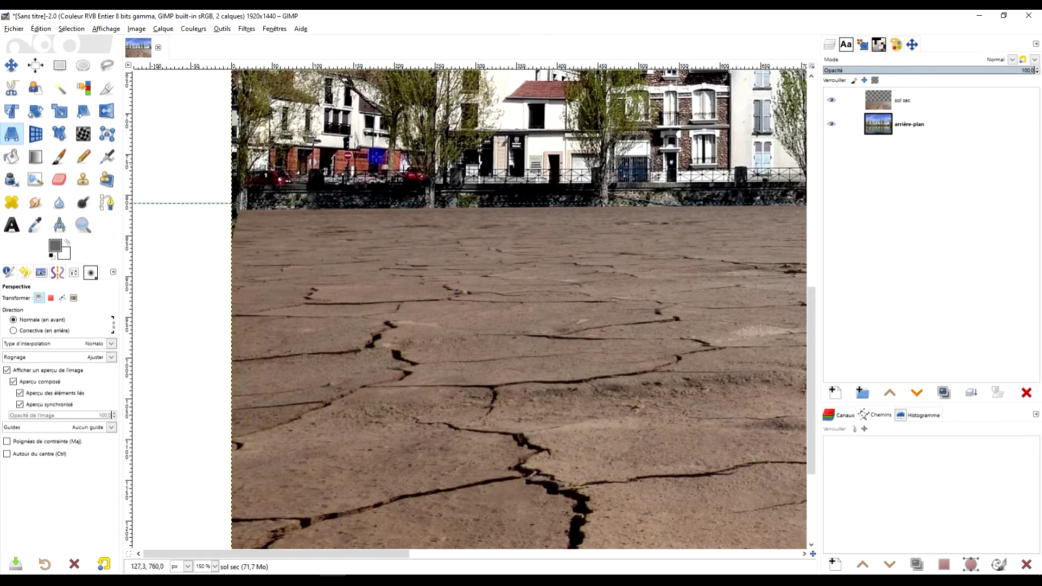
{"action": "left_click", "coordinate": [190, 31]}
{"action": "mouse_move", "coordinate": [156, 31]}
{"action": "left_click", "coordinate": [205, 210]}
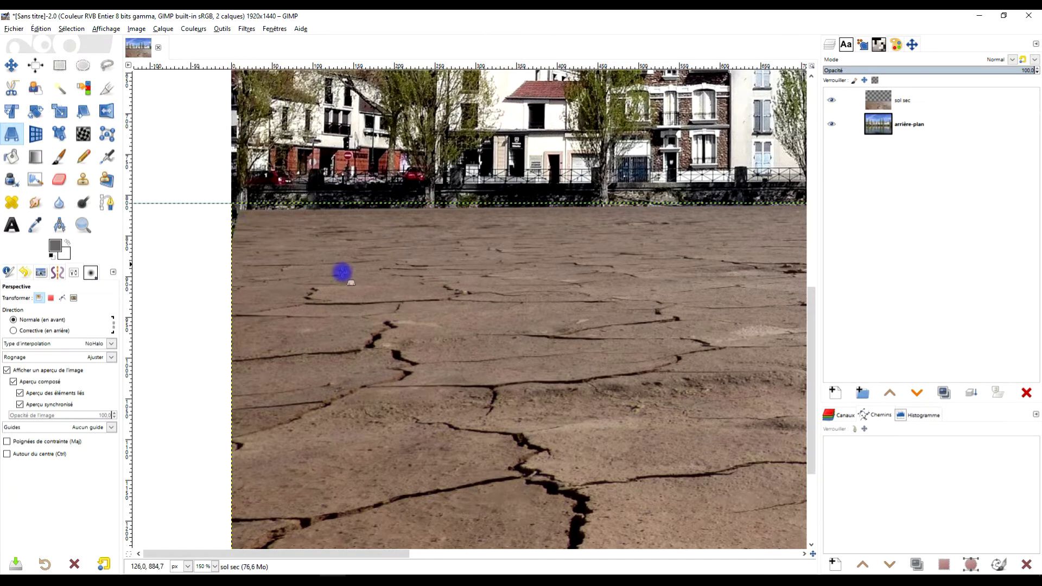
- In a perspective transform of sol sec, pull both upper corners slightly beyond the image sides so the ground's upper edge follows the guide
{"action": "left_click", "coordinate": [350, 298]}
{"action": "left_click_drag", "start_coordinate": [227, 202], "coordinate": [219, 196]}
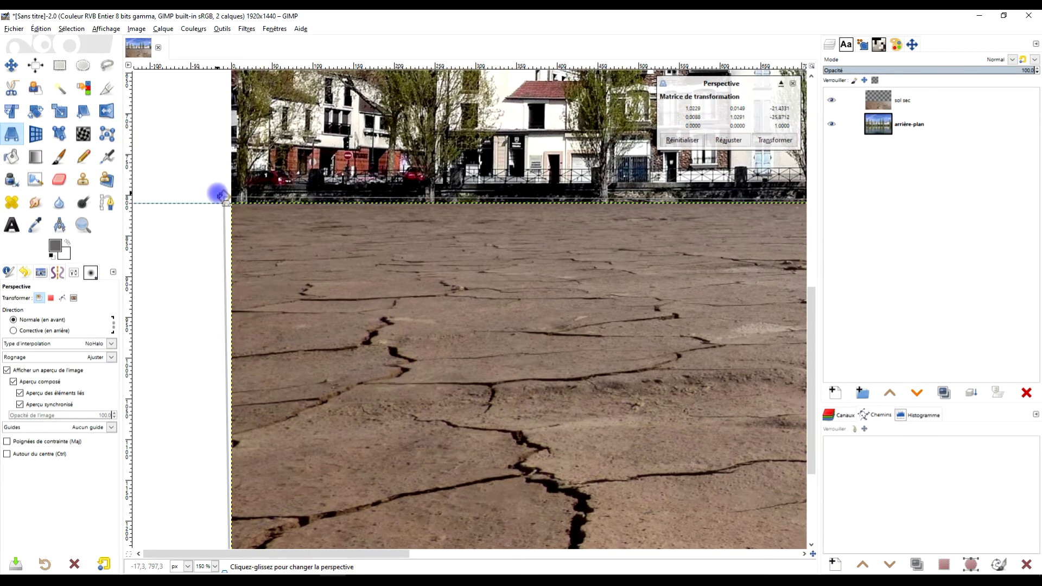
{"action": "scroll", "coordinate": [469, 276], "scroll_direction": "down", "scroll_amount": 3}
{"action": "left_click_drag", "start_coordinate": [674, 311], "coordinate": [281, 327]}
{"action": "scroll", "coordinate": [646, 255], "scroll_direction": "up", "scroll_amount": 4}
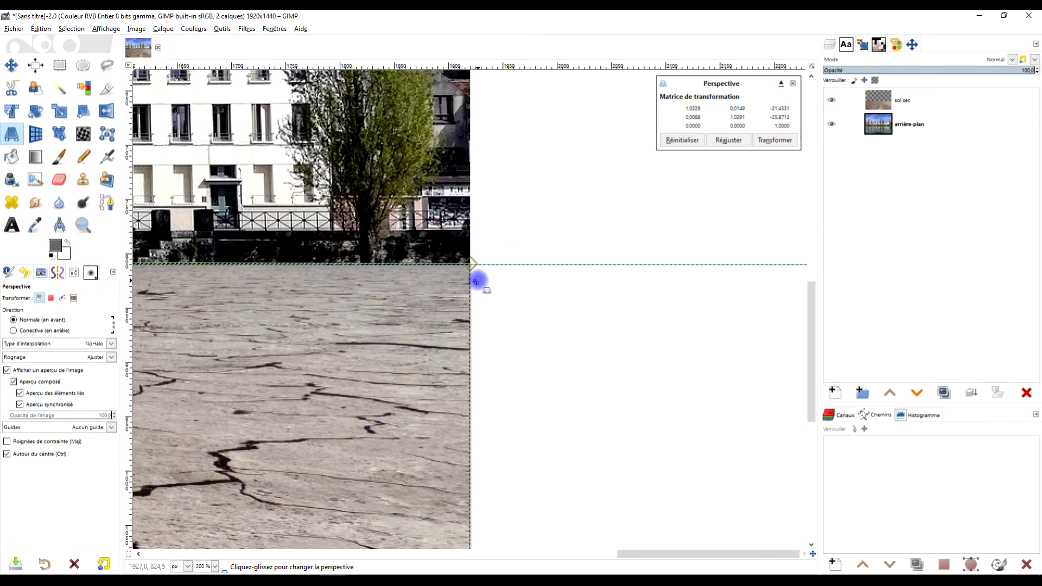
{"action": "scroll", "coordinate": [477, 281], "scroll_direction": "up", "scroll_amount": 3}
{"action": "left_click_drag", "start_coordinate": [472, 242], "coordinate": [473, 241]}
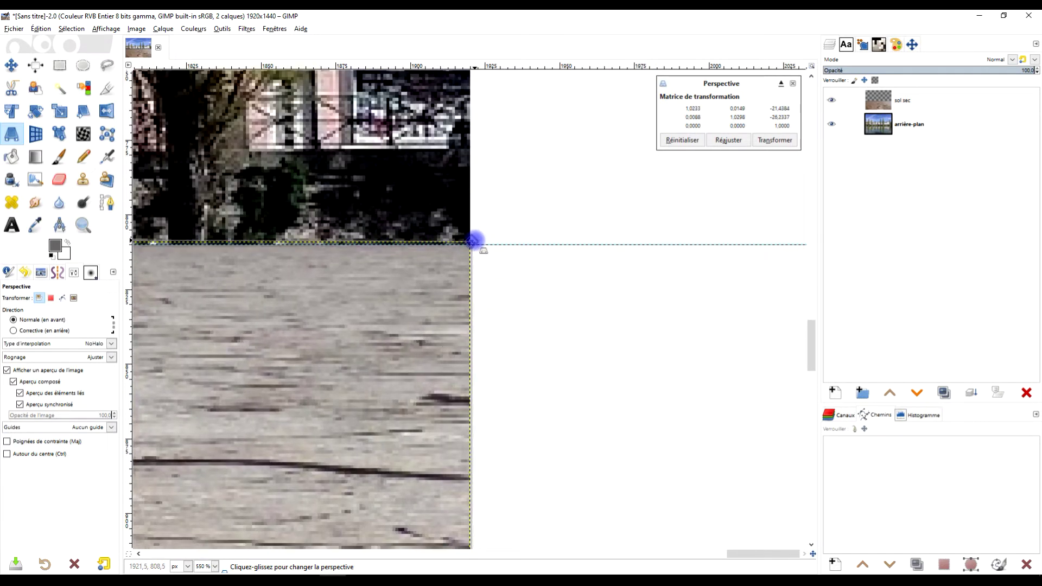
- Check that the ground covers both lower corners of the image, and apply the perspective transform
{"action": "scroll", "coordinate": [446, 346], "scroll_direction": "down", "scroll_amount": 9}
{"action": "scroll", "coordinate": [467, 380], "scroll_direction": "up", "scroll_amount": 7}
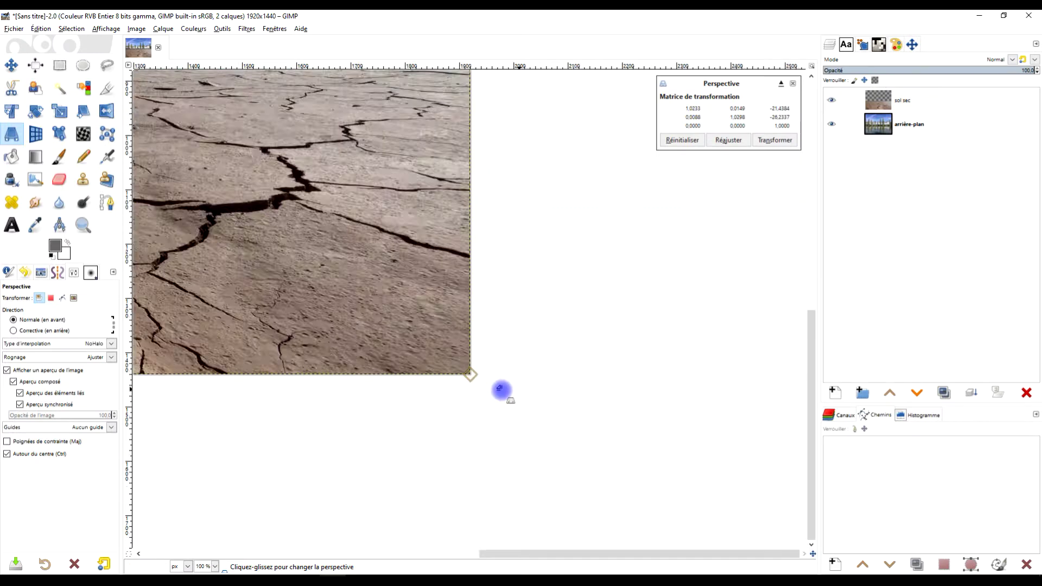
{"action": "scroll", "coordinate": [459, 366], "scroll_direction": "down", "scroll_amount": 4}
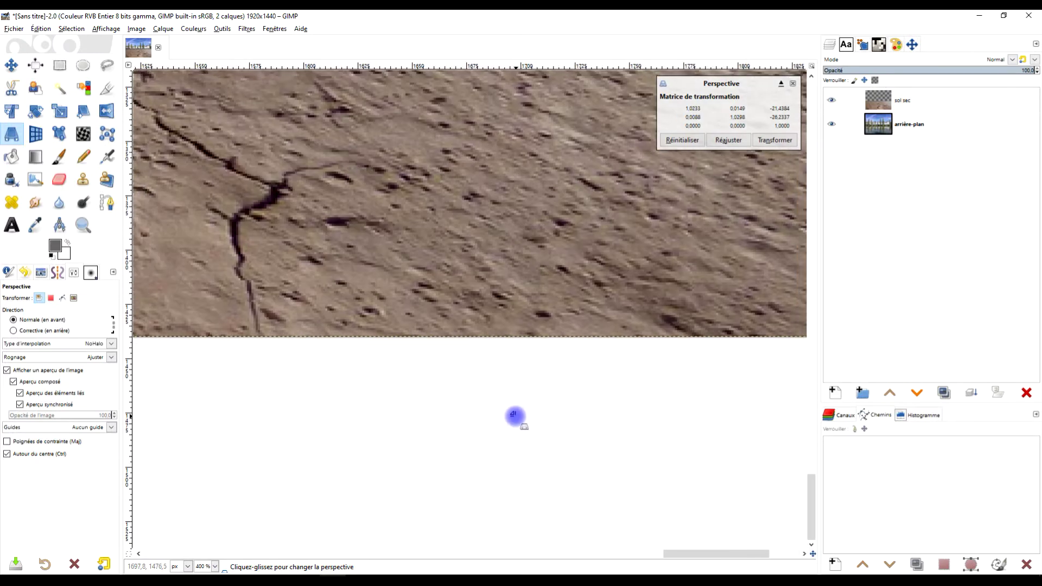
{"action": "scroll", "coordinate": [445, 415], "scroll_direction": "up", "scroll_amount": 1}
{"action": "scroll", "coordinate": [693, 410], "scroll_direction": "down", "scroll_amount": 2}
{"action": "scroll", "coordinate": [426, 428], "scroll_direction": "up", "scroll_amount": 4}
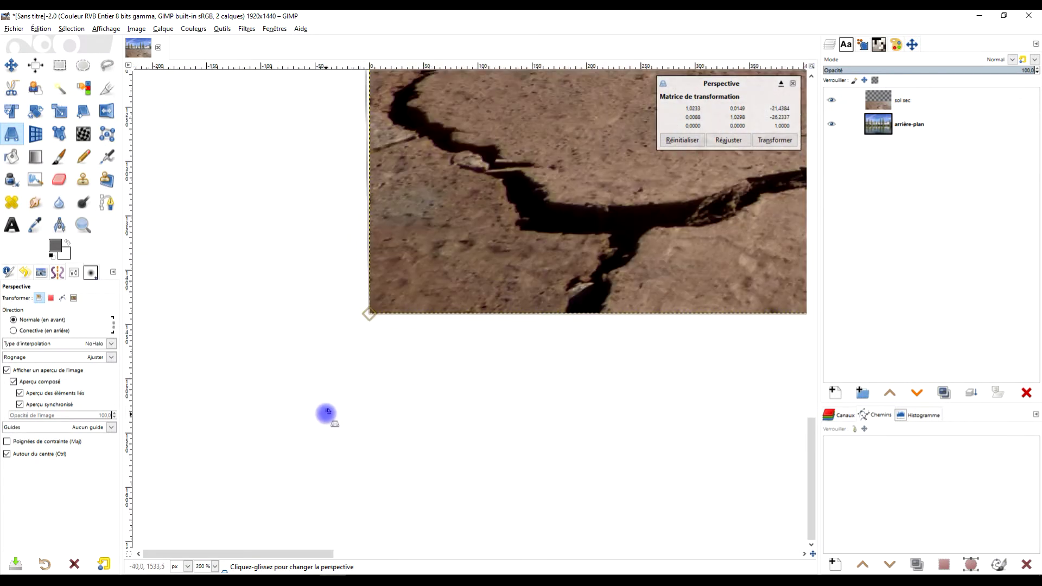
{"action": "left_click", "coordinate": [782, 140]}
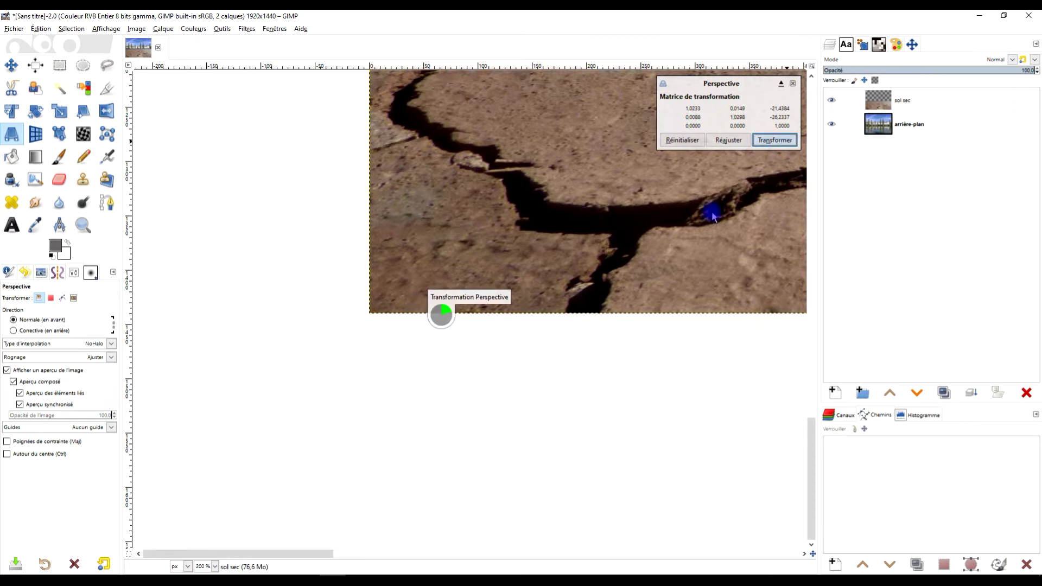
- Resize the sol sec layer to the image size and remove all guides from the image
{"action": "scroll", "coordinate": [326, 391], "scroll_direction": "down", "scroll_amount": 5}
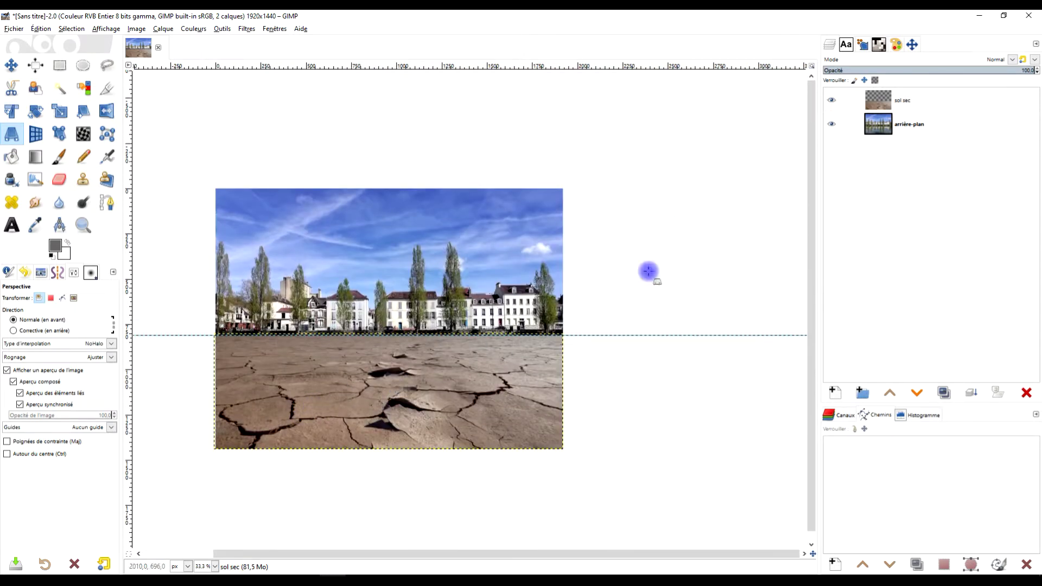
{"action": "right_click", "coordinate": [895, 103]}
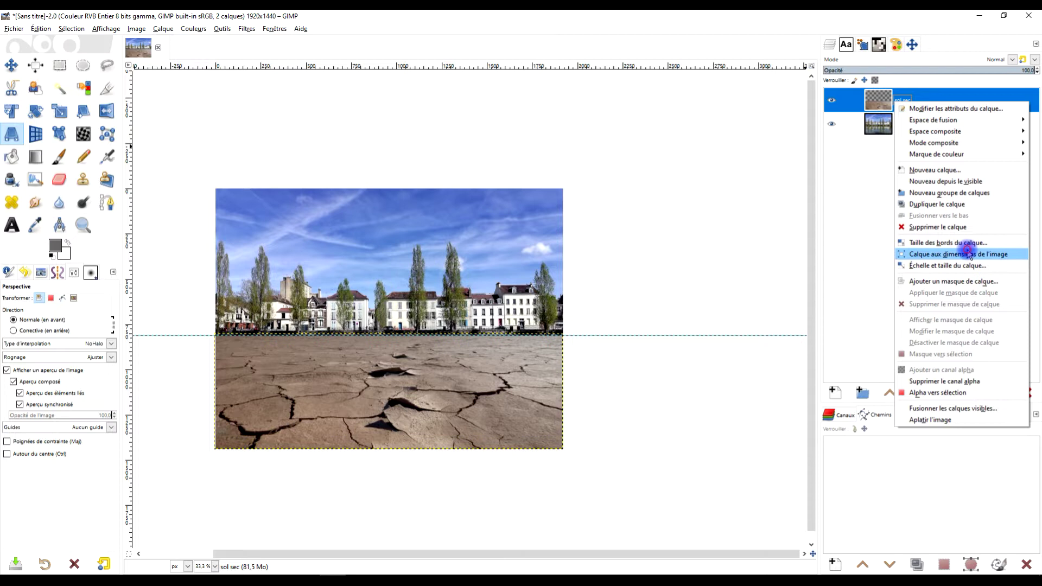
{"action": "left_click", "coordinate": [944, 254]}
{"action": "scroll", "coordinate": [326, 400], "scroll_direction": "up", "scroll_amount": 1}
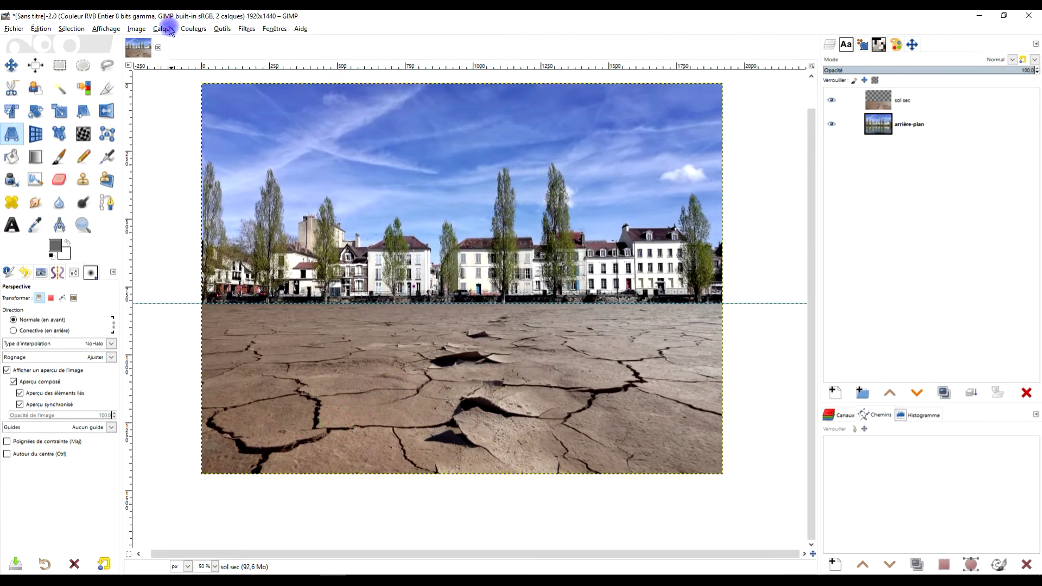
{"action": "left_click", "coordinate": [137, 28]}
{"action": "mouse_move", "coordinate": [225, 258]}
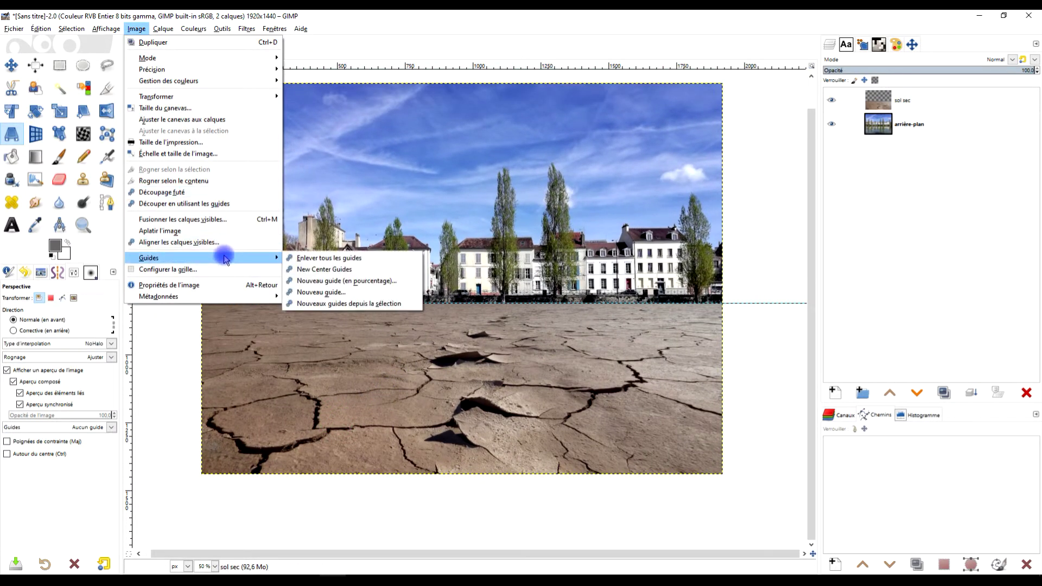
{"action": "left_click", "coordinate": [304, 258]}
{"action": "mouse_move", "coordinate": [446, 312]}
{"action": "left_mouse_down"}
{"action": "mouse_move", "coordinate": [438, 292]}
{"action": "mouse_move", "coordinate": [447, 325]}
{"action": "left_mouse_up"}
- Switch to the browser and copy the full-size Pixabay photo of the old boat on dry land
{"action": "left_click", "coordinate": [978, 17]}
{"action": "left_click", "coordinate": [311, 19]}
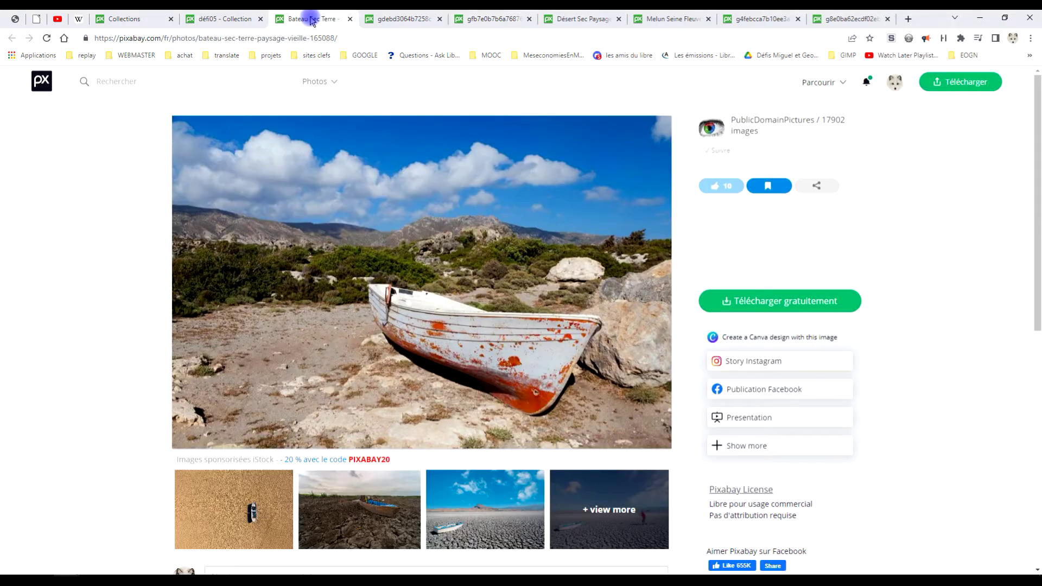
{"action": "left_click", "coordinate": [763, 300]}
{"action": "left_click", "coordinate": [725, 191]}
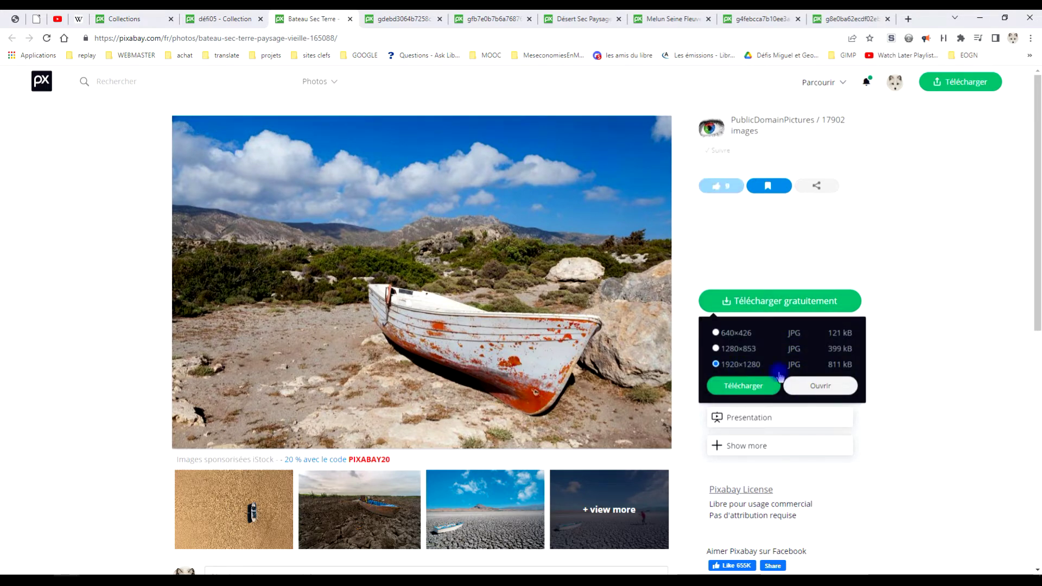
{"action": "left_click", "coordinate": [389, 14]}
{"action": "right_click", "coordinate": [380, 263]}
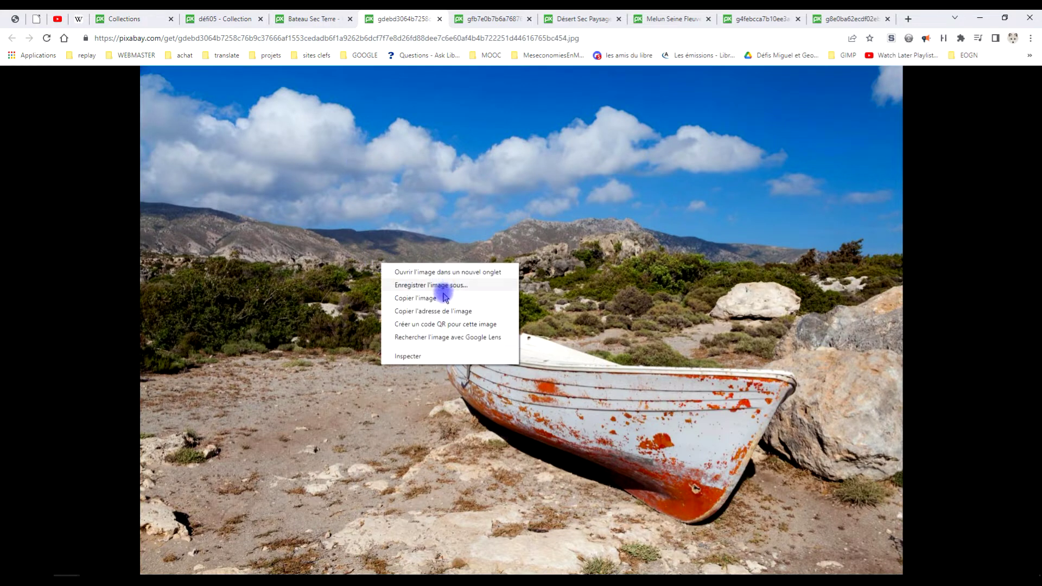
{"action": "left_click", "coordinate": [426, 295]}
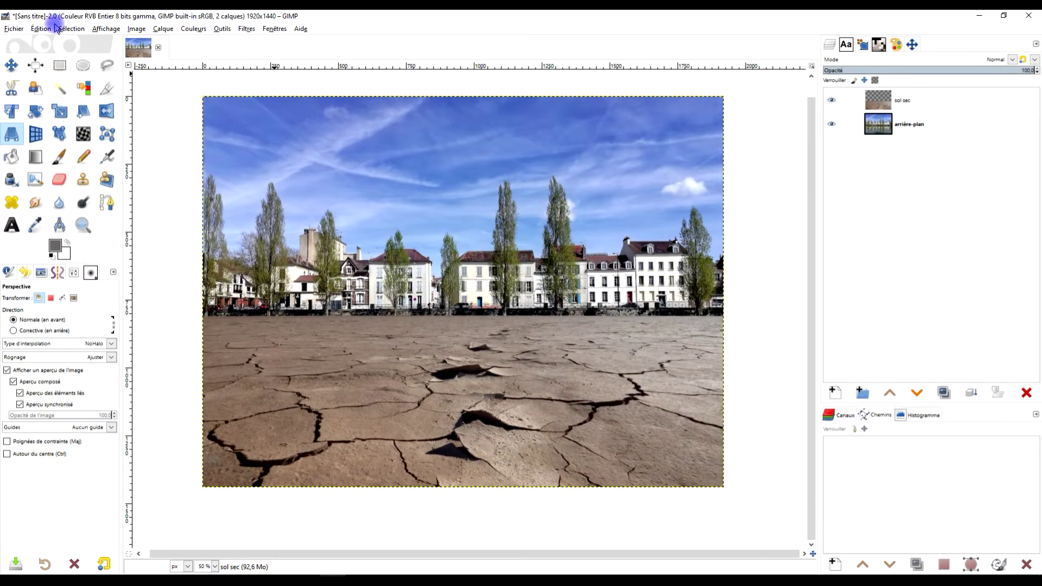
- Return to GIMP and paste the boat photo as a new layer
{"action": "left_click", "coordinate": [48, 28]}
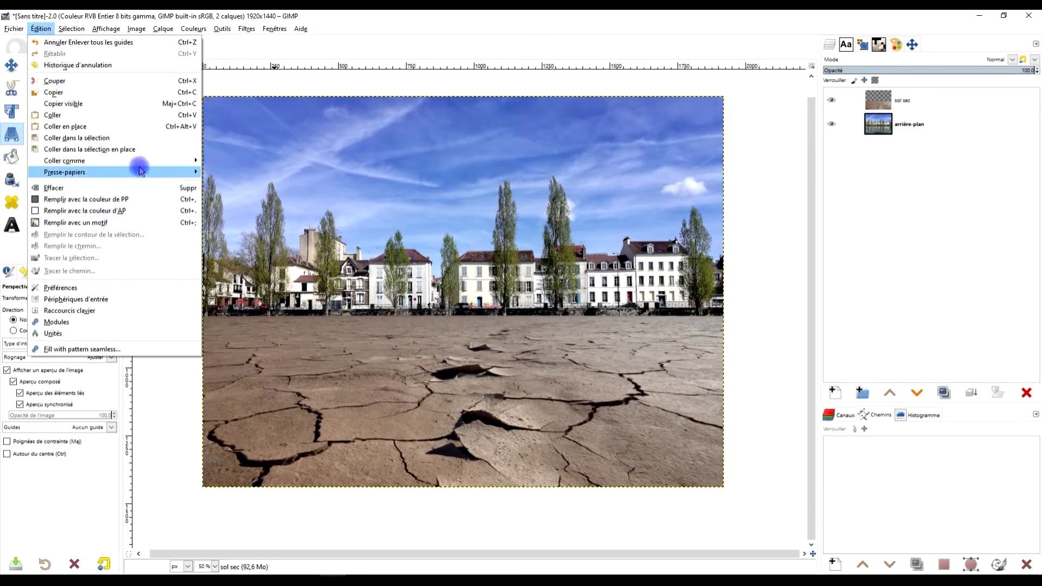
{"action": "mouse_move", "coordinate": [140, 161]}
{"action": "left_click", "coordinate": [279, 162]}
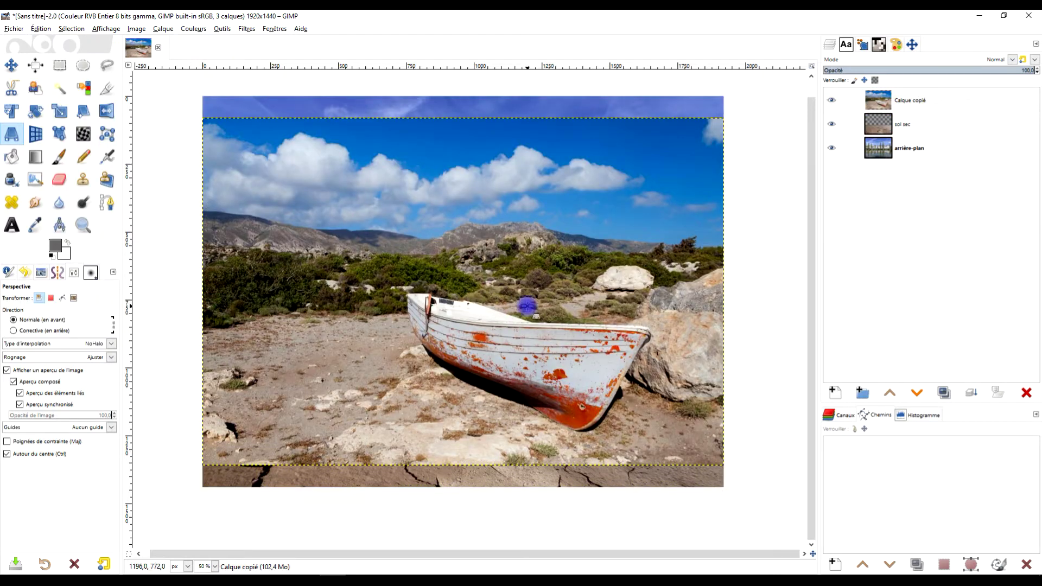
- With the Paths tool, start outlining the boat at the tip of its bow and place the first nodes down the bow edge
{"action": "scroll", "coordinate": [527, 307], "scroll_direction": "up", "scroll_amount": 3, "text": "ctrl"}
{"action": "left_click", "coordinate": [107, 203]}
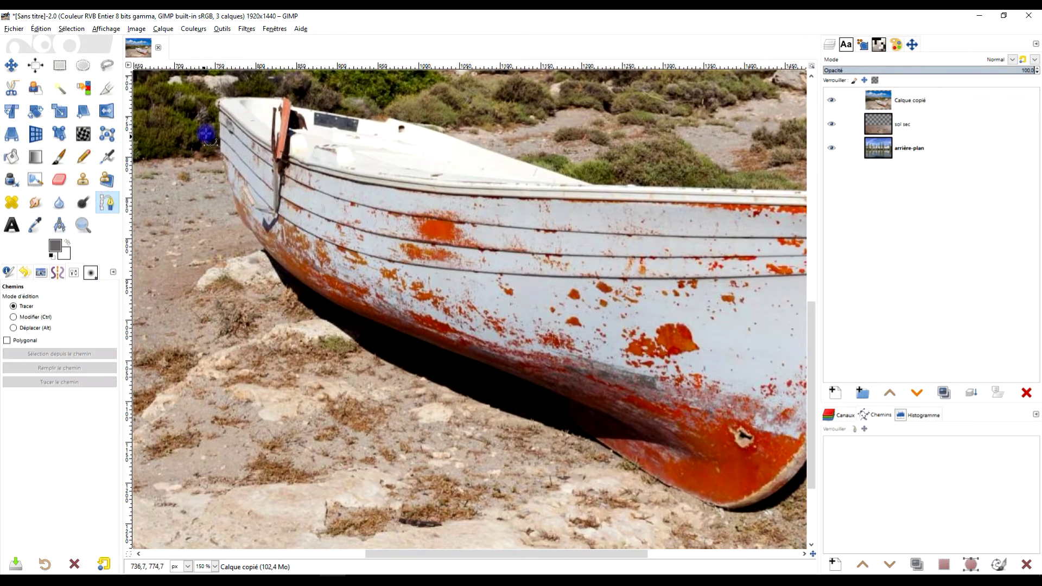
{"action": "scroll", "coordinate": [206, 134], "scroll_direction": "up", "scroll_amount": 2, "text": "ctrl"}
{"action": "left_click_drag", "start_coordinate": [214, 92], "coordinate": [215, 117]}
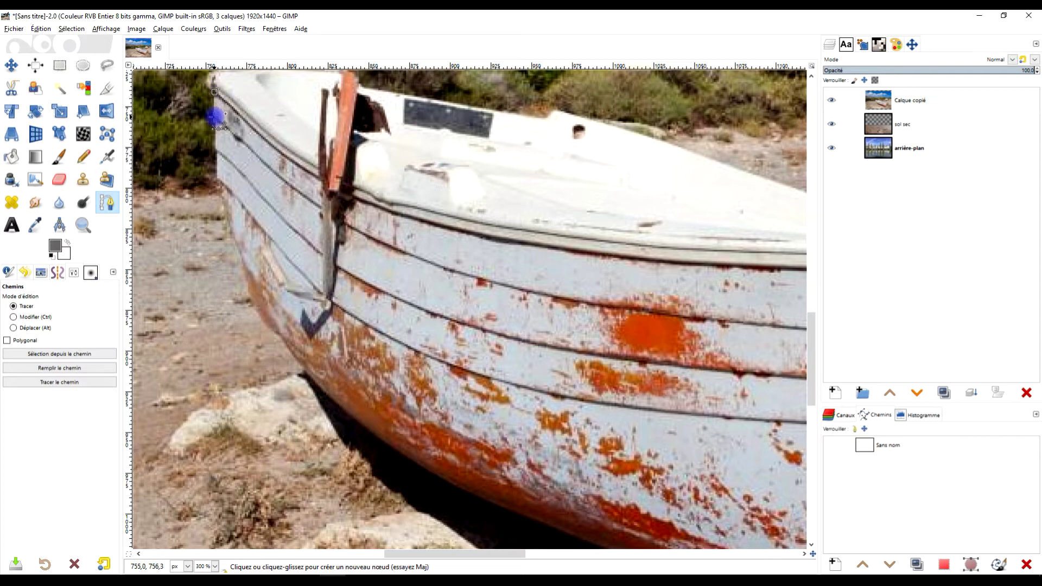
{"action": "left_click", "coordinate": [215, 117]}
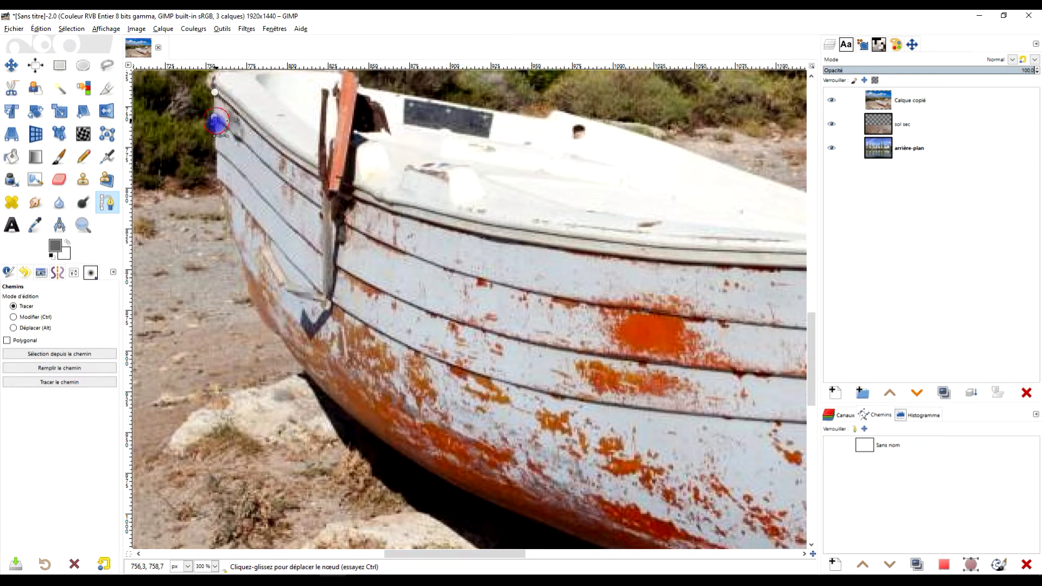
{"action": "left_click", "coordinate": [217, 150]}
- Extend the path down the straight bow edge to where the hull begins to slope inward
{"action": "scroll", "coordinate": [218, 160], "scroll_direction": "up", "scroll_amount": 3}
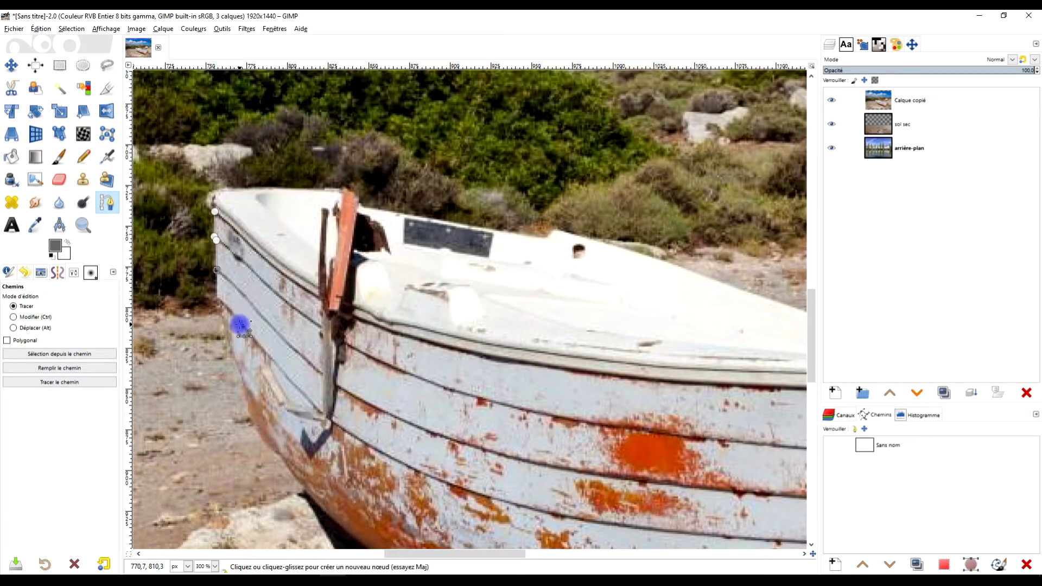
{"action": "scroll", "coordinate": [240, 324], "scroll_direction": "down", "scroll_amount": 1}
{"action": "scroll", "coordinate": [211, 136], "scroll_direction": "up", "scroll_amount": 4}
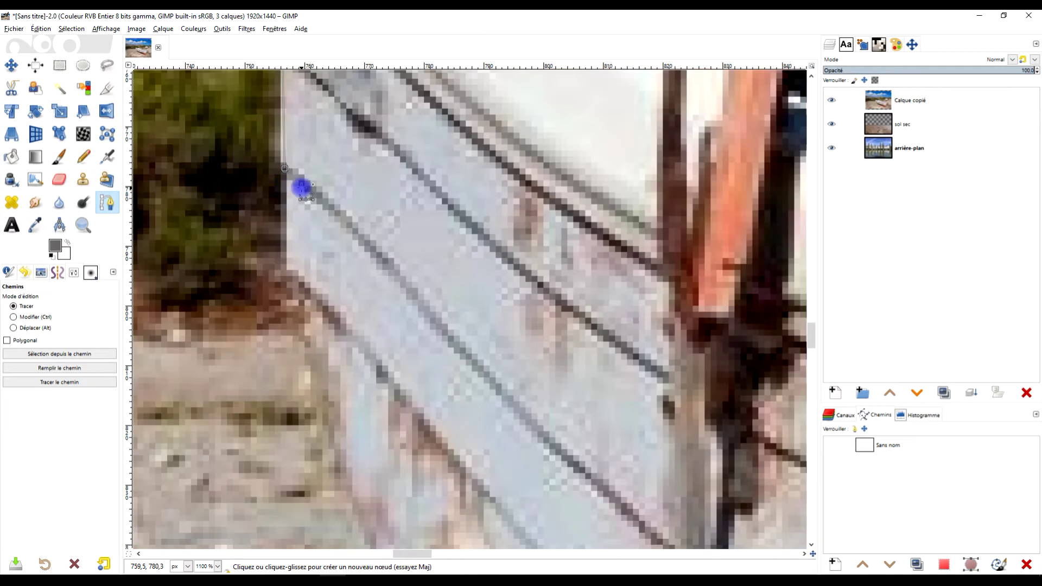
{"action": "left_click", "coordinate": [286, 268]}
{"action": "scroll", "coordinate": [400, 305], "scroll_direction": "down", "scroll_amount": 5}
{"action": "scroll", "coordinate": [386, 237], "scroll_direction": "up", "scroll_amount": 3}
{"action": "left_click", "coordinate": [325, 216]}
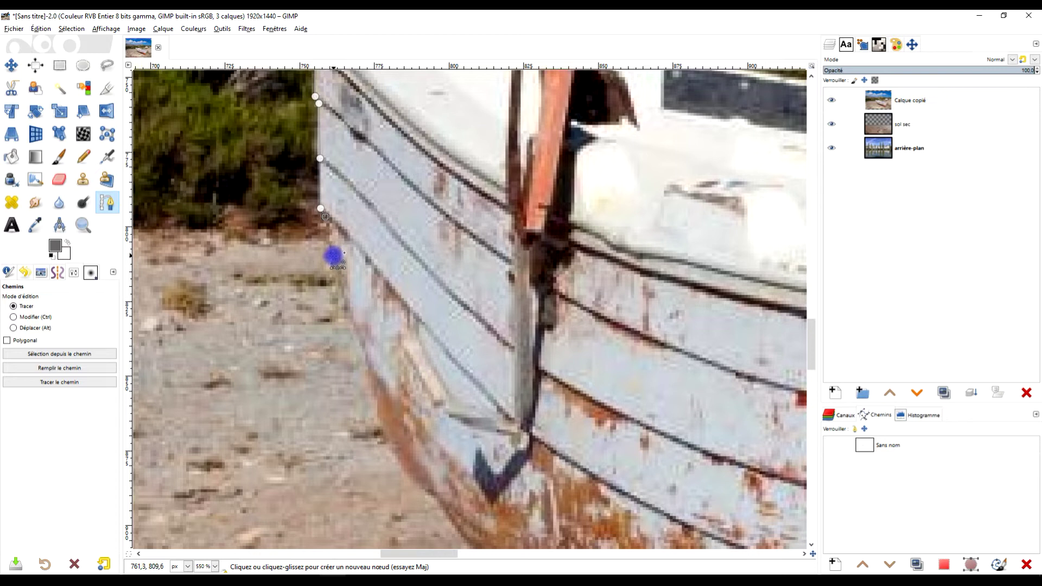
- Continue the path with curved nodes around the lower bow and onto the underside of the hull
{"action": "scroll", "coordinate": [338, 286], "scroll_direction": "down", "scroll_amount": 3}
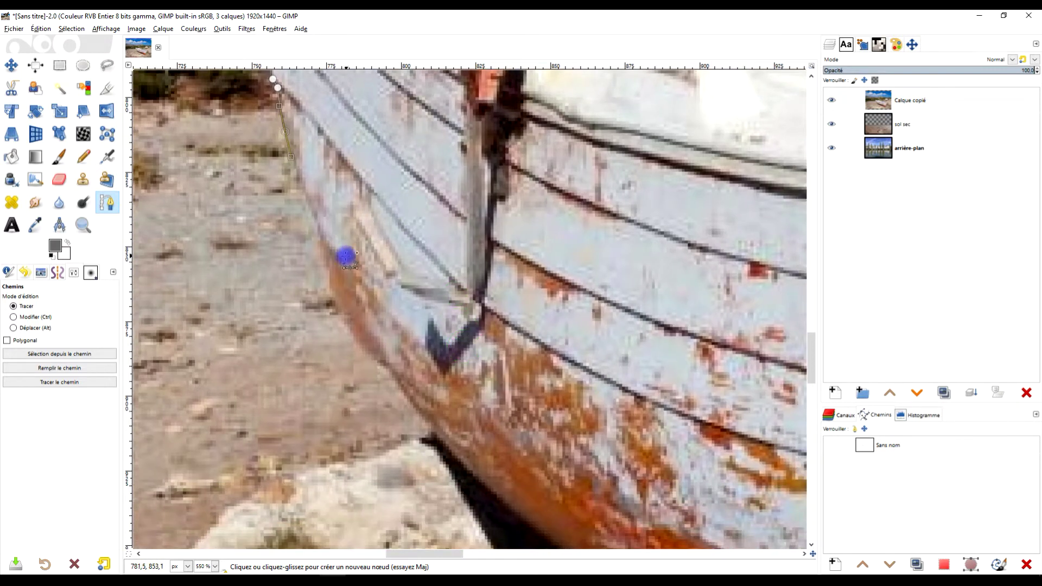
{"action": "left_click_drag", "start_coordinate": [329, 277], "coordinate": [332, 303]}
{"action": "scroll", "coordinate": [333, 304], "scroll_direction": "down", "scroll_amount": 5}
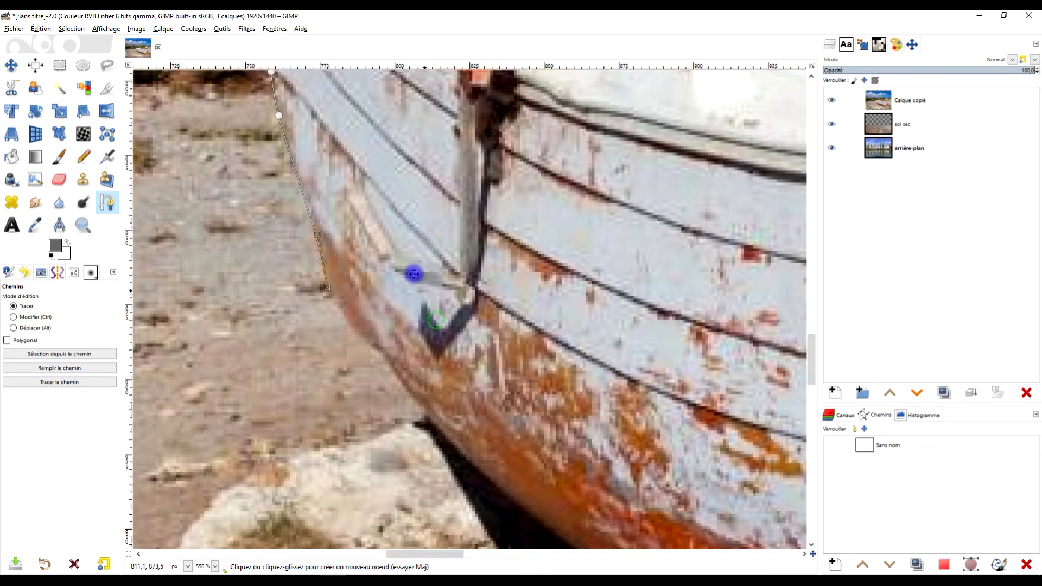
{"action": "left_click_drag", "start_coordinate": [315, 210], "coordinate": [329, 223]}
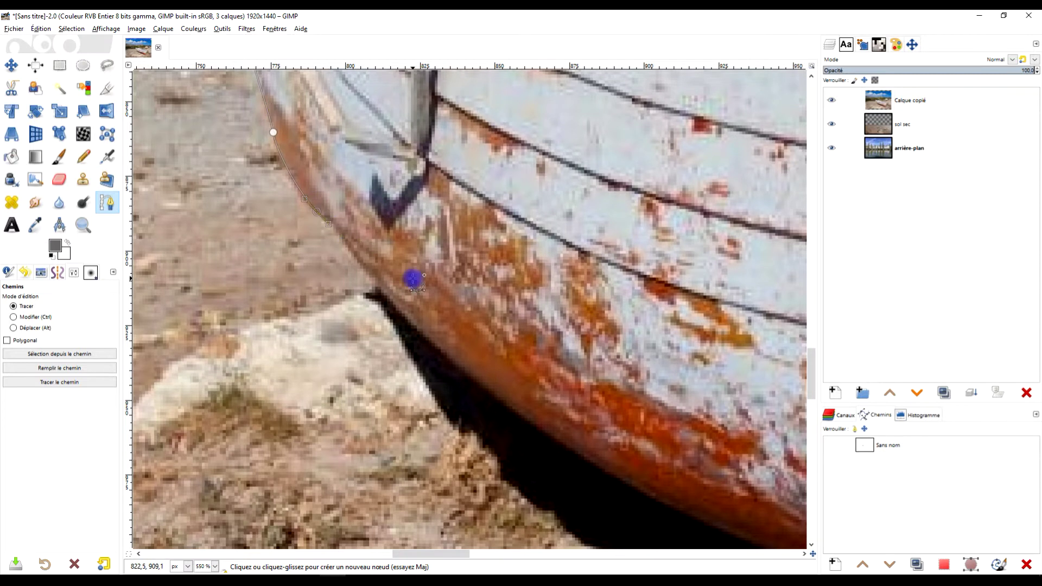
{"action": "left_click_drag", "start_coordinate": [412, 279], "coordinate": [328, 135]}
{"action": "scroll", "coordinate": [407, 217], "scroll_direction": "down", "scroll_amount": 3}
{"action": "left_click_drag", "start_coordinate": [414, 216], "coordinate": [492, 255]}
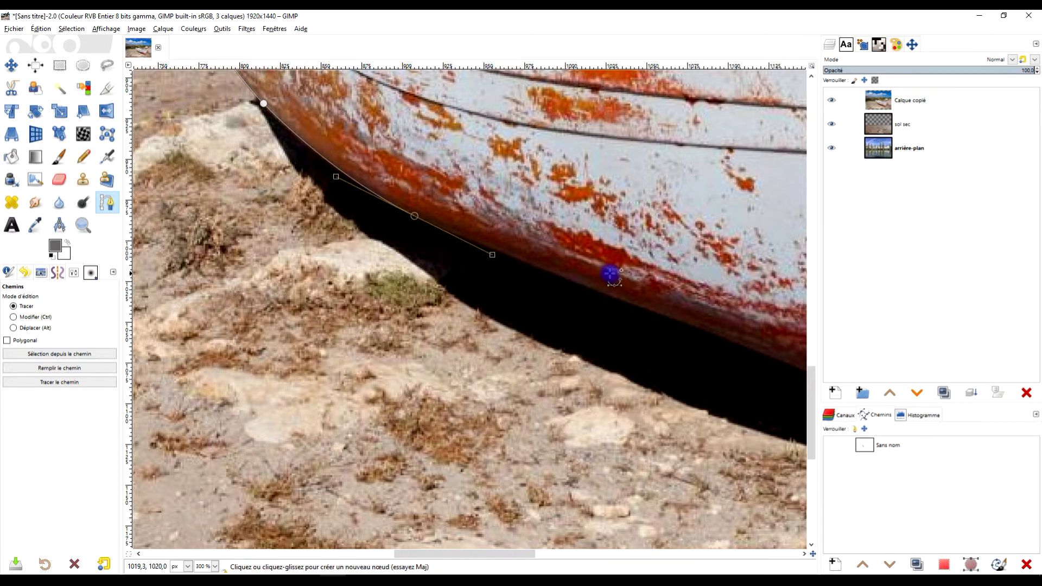
- Extend the path with curved nodes along the underside of the hull, past the dark shadow, toward the lowest part of the keel
{"action": "left_click_drag", "start_coordinate": [675, 314], "coordinate": [485, 234]}
{"action": "scroll", "coordinate": [610, 281], "scroll_direction": "right", "scroll_amount": 2}
{"action": "scroll", "coordinate": [610, 281], "scroll_direction": "down", "scroll_amount": 2}
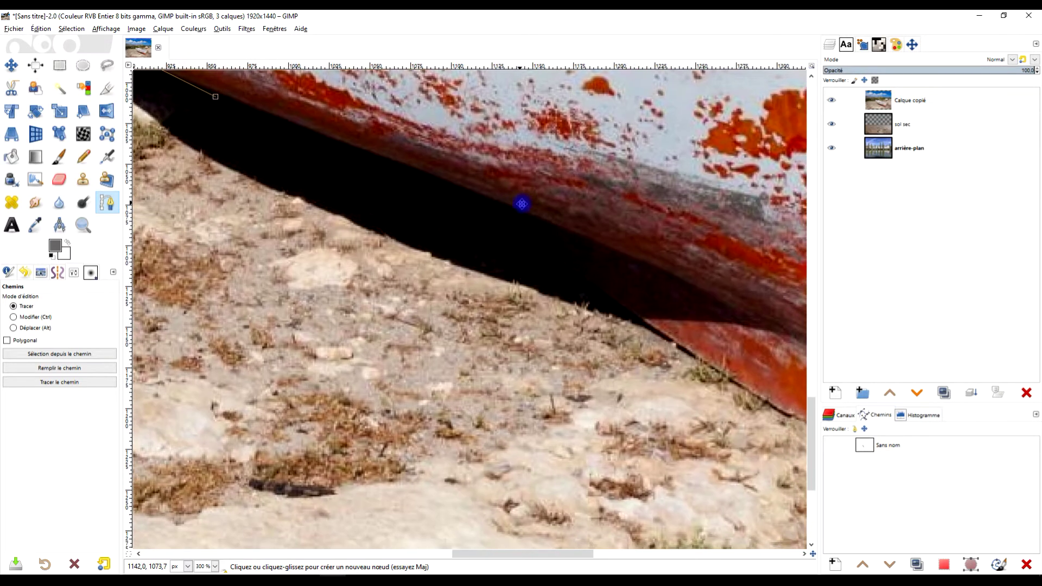
{"action": "left_click_drag", "start_coordinate": [426, 175], "coordinate": [476, 198]}
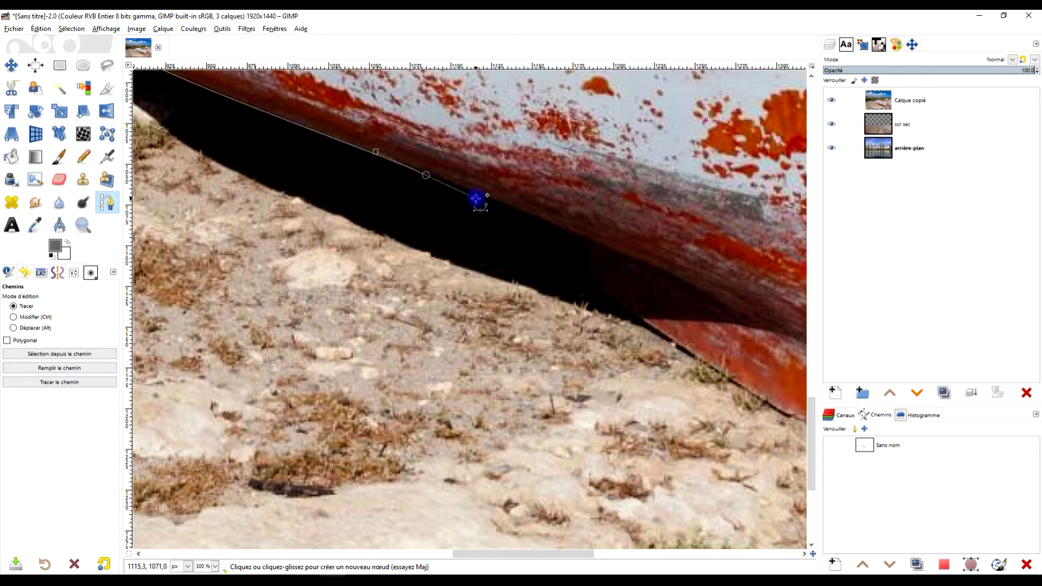
{"action": "left_click_drag", "start_coordinate": [589, 286], "coordinate": [635, 316]}
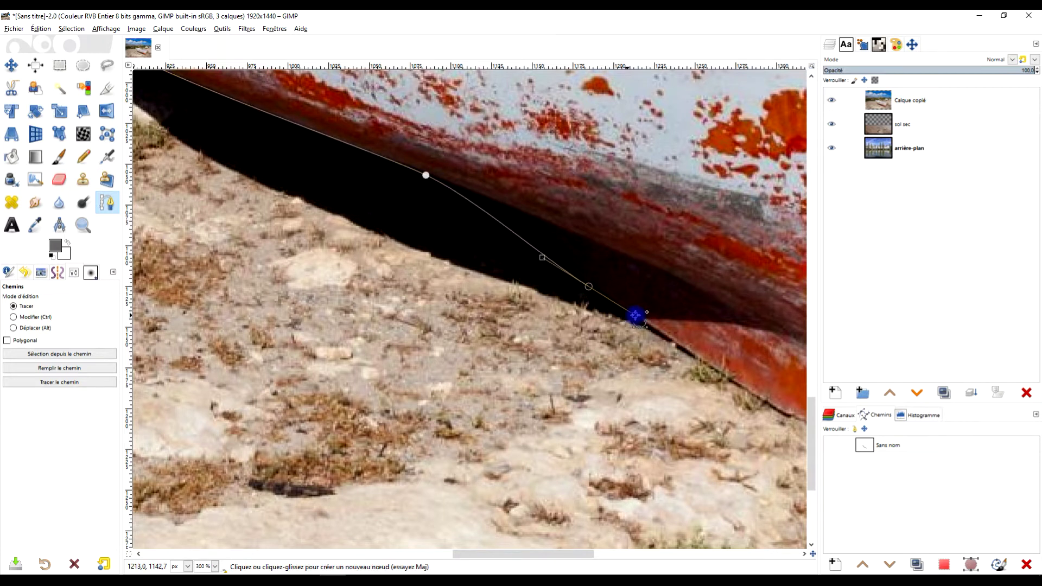
{"action": "left_click_drag", "start_coordinate": [670, 286], "coordinate": [388, 158]}
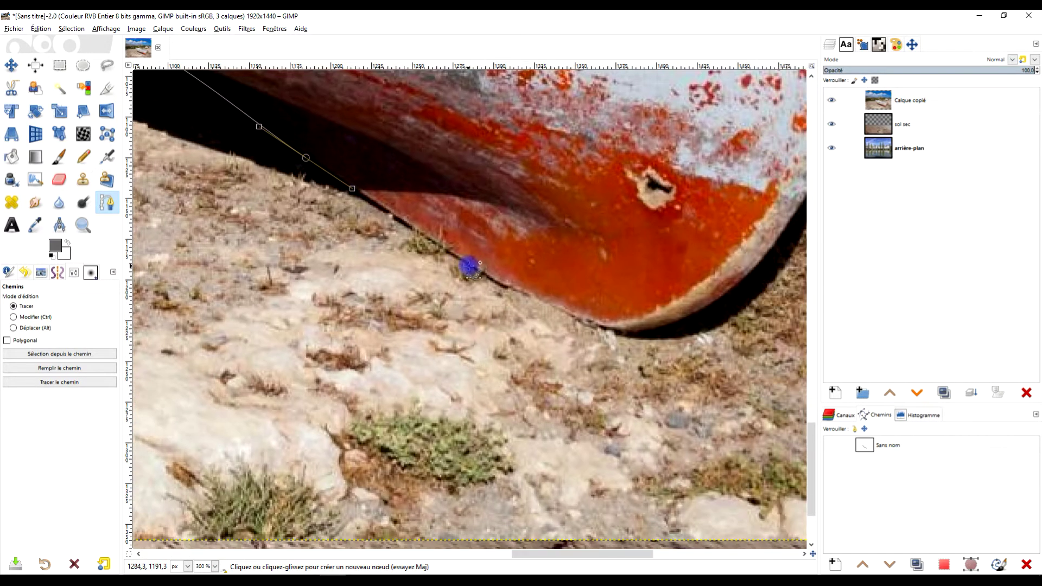
{"action": "left_click_drag", "start_coordinate": [476, 268], "coordinate": [437, 234]}
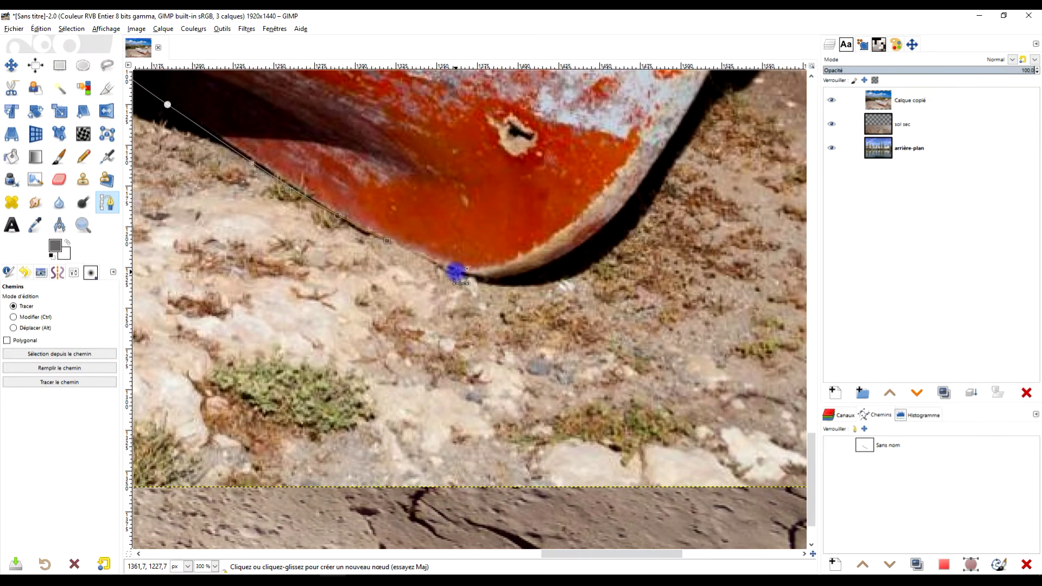
- Curve the path around the keel's lowest corner and up the sloping edge at the opposite end of the hull
{"action": "left_click_drag", "start_coordinate": [447, 268], "coordinate": [557, 261]}
{"action": "left_click_drag", "start_coordinate": [602, 226], "coordinate": [620, 209]}
{"action": "left_click_drag", "start_coordinate": [663, 171], "coordinate": [516, 323]}
{"action": "left_click_drag", "start_coordinate": [568, 211], "coordinate": [588, 169]}
{"action": "left_click_drag", "start_coordinate": [636, 128], "coordinate": [540, 334]}
{"action": "left_click_drag", "start_coordinate": [542, 276], "coordinate": [576, 204]}
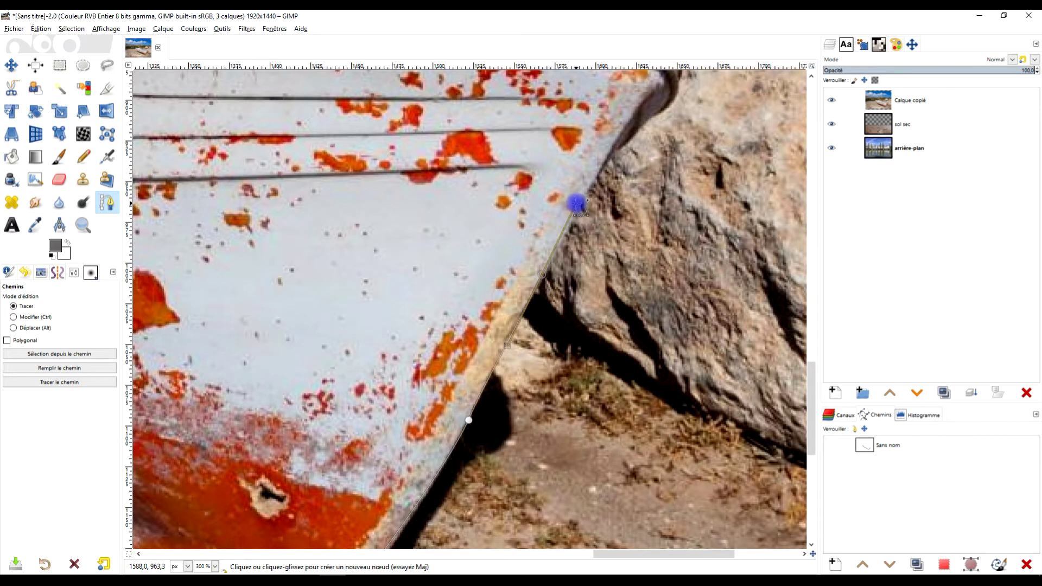
{"action": "left_click_drag", "start_coordinate": [539, 275], "coordinate": [539, 278]}
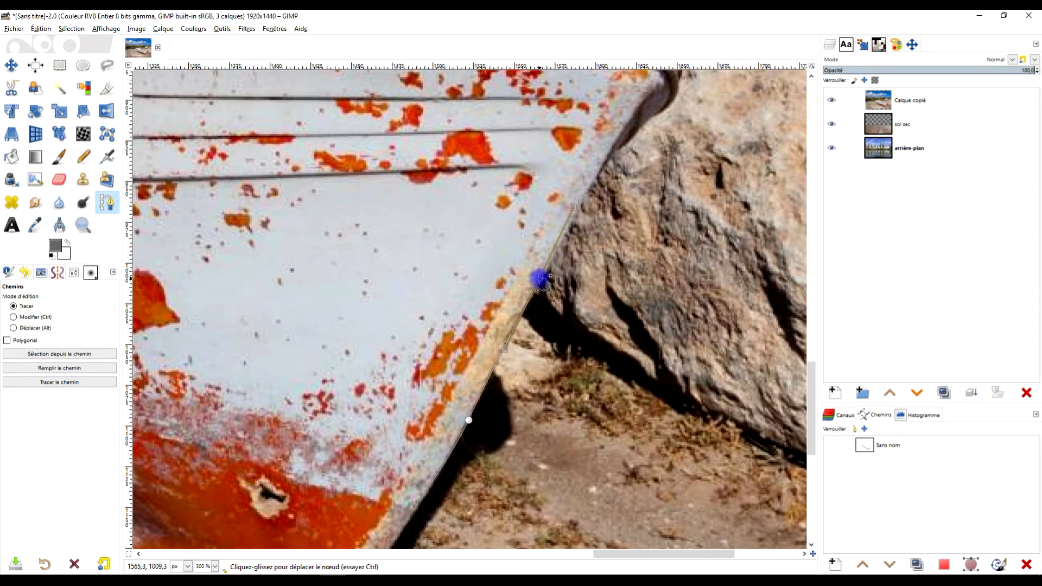
- Follow the upper part of the sloping edge and wrap closely spaced nodes around the rounded tip of the rim
{"action": "left_click_drag", "start_coordinate": [598, 240], "coordinate": [543, 360]}
{"action": "left_click_drag", "start_coordinate": [518, 327], "coordinate": [516, 345]}
{"action": "left_click_drag", "start_coordinate": [543, 295], "coordinate": [553, 278]}
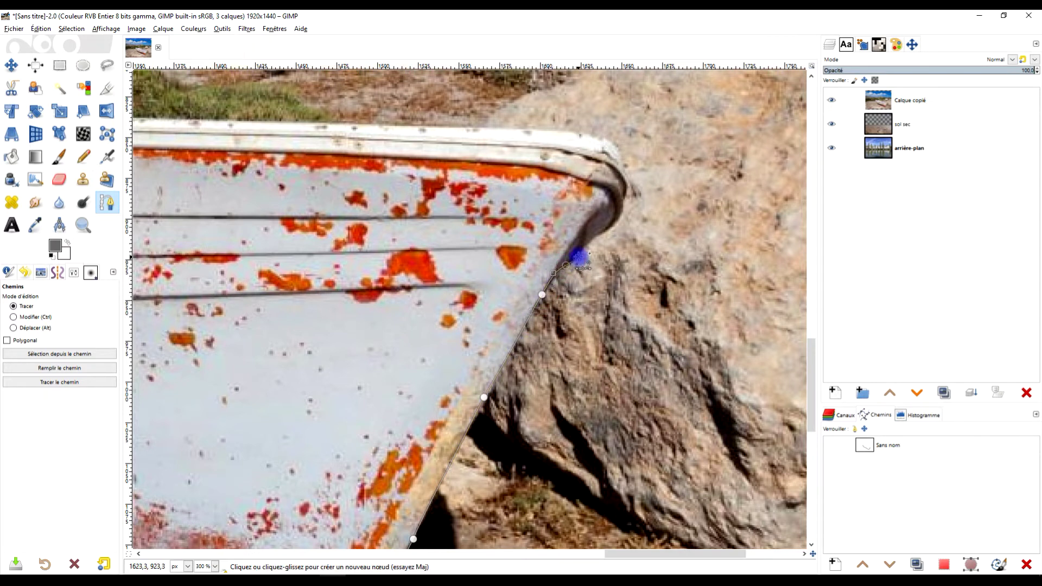
{"action": "left_click_drag", "start_coordinate": [599, 237], "coordinate": [622, 233]}
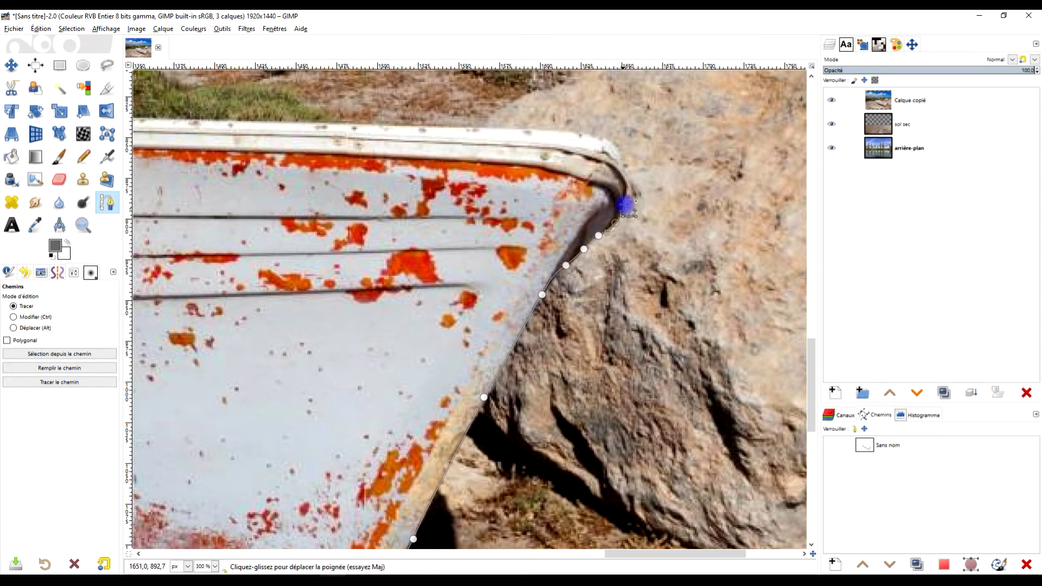
{"action": "left_click_drag", "start_coordinate": [628, 185], "coordinate": [578, 133]}
- Trace the path back along the boat's top rim and up the slanted white edge to its small raised notch
{"action": "scroll", "coordinate": [576, 132], "scroll_direction": "down", "scroll_amount": 2, "text": "ctrl"}
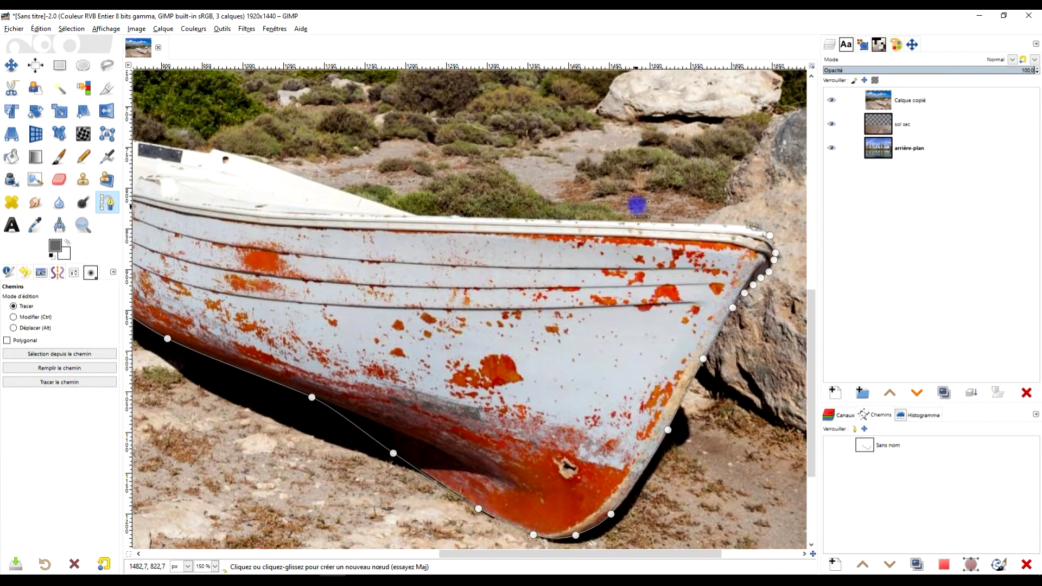
{"action": "left_click_drag", "start_coordinate": [625, 222], "coordinate": [594, 223]}
{"action": "scroll", "coordinate": [435, 239], "scroll_direction": "up", "scroll_amount": 1, "text": "ctrl"}
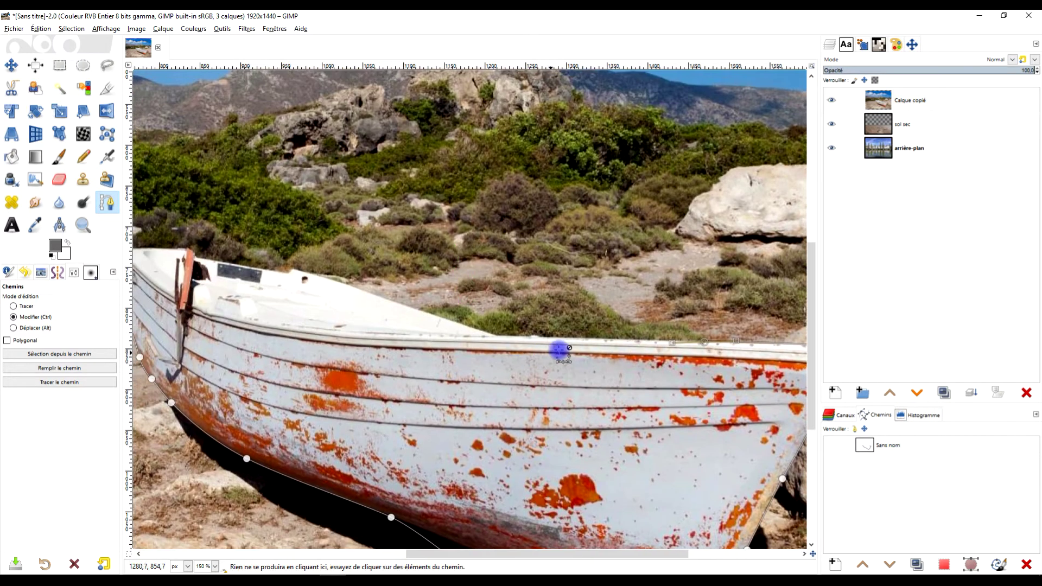
{"action": "left_click_drag", "start_coordinate": [556, 339], "coordinate": [526, 337]}
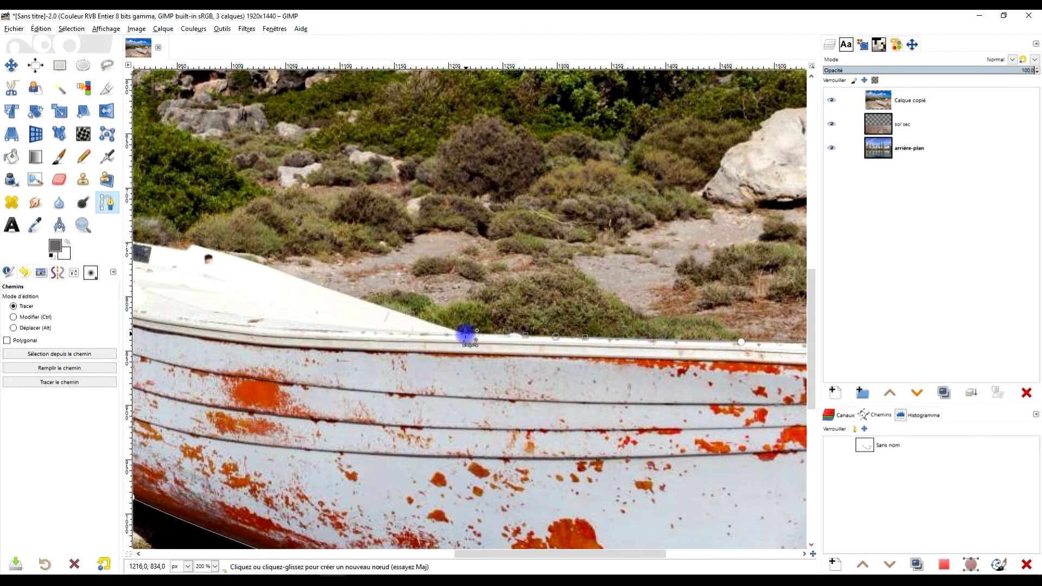
{"action": "left_click", "coordinate": [194, 243]}
- Shape the path around the small notch in the white edge and continue it past the dark plate toward the orange post
{"action": "scroll", "coordinate": [465, 396], "scroll_direction": "down", "scroll_amount": 2, "text": "ctrl"}
{"action": "scroll", "coordinate": [522, 362], "scroll_direction": "up", "scroll_amount": 3, "text": "ctrl"}
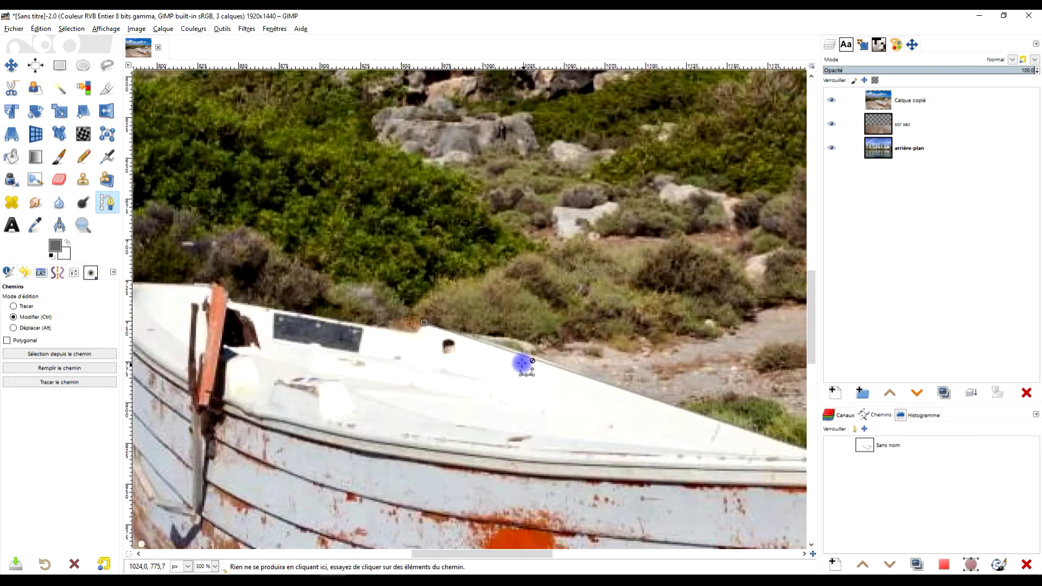
{"action": "scroll", "coordinate": [522, 363], "scroll_direction": "up", "scroll_amount": 2, "text": "ctrl"}
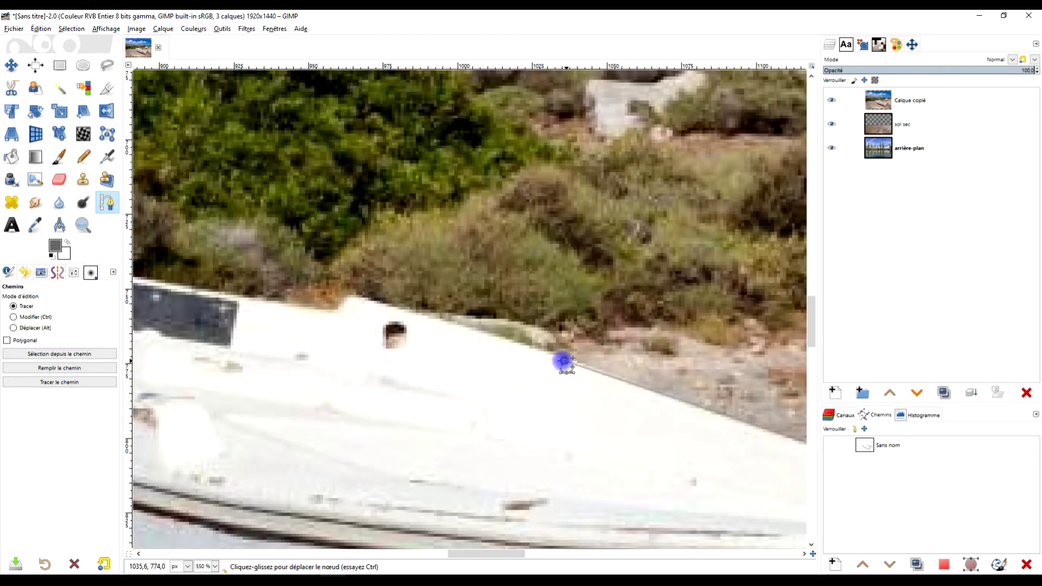
{"action": "left_click", "coordinate": [357, 295]}
{"action": "left_click", "coordinate": [336, 309]}
{"action": "left_click_drag", "start_coordinate": [321, 337], "coordinate": [446, 369]}
{"action": "left_click_drag", "start_coordinate": [480, 329], "coordinate": [477, 327]}
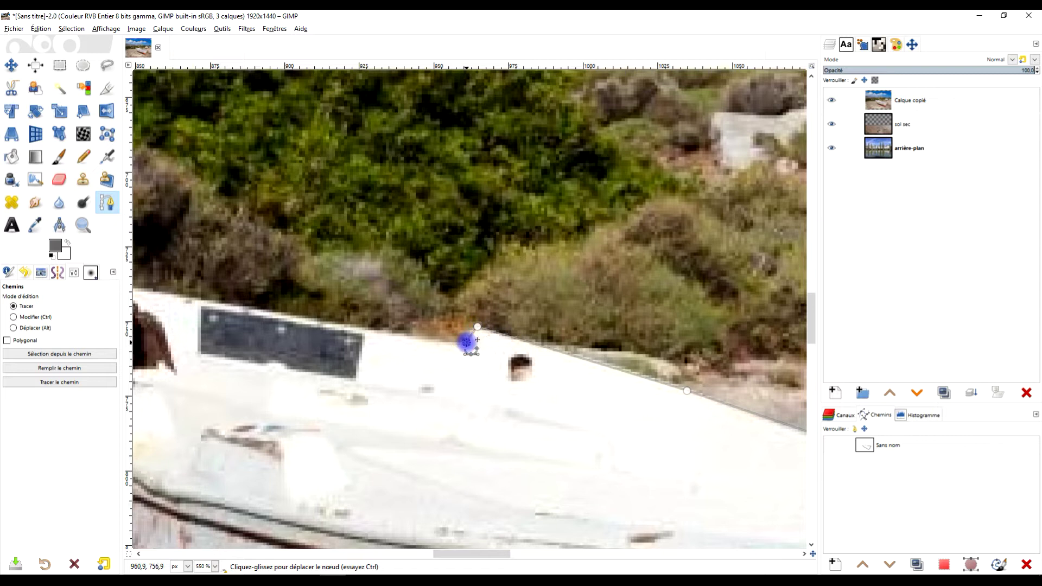
{"action": "left_click", "coordinate": [464, 342]}
{"action": "left_click", "coordinate": [152, 289]}
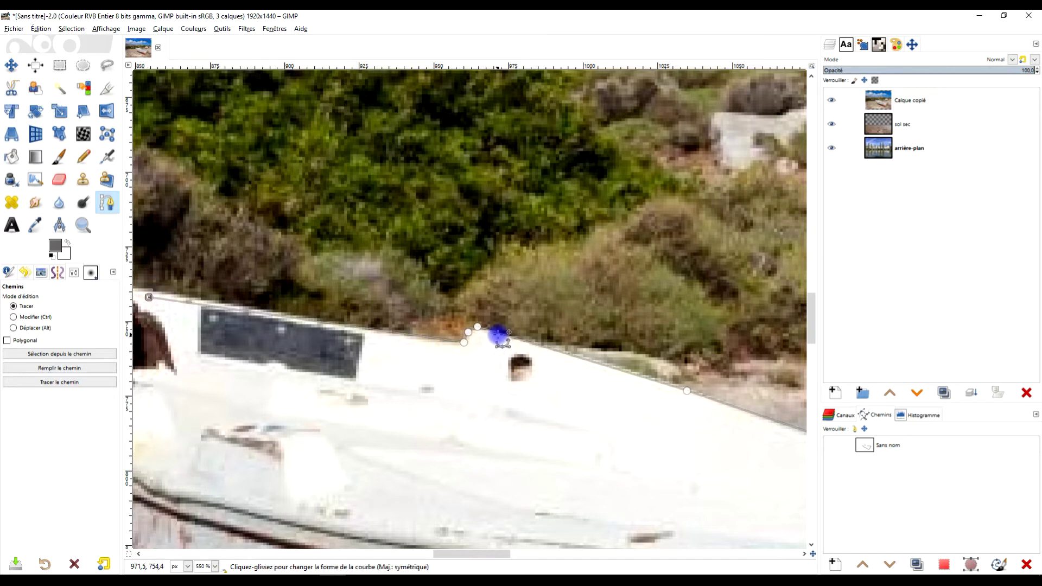
- Add closely spaced path nodes around the top of the orange post that rises above the rim
{"action": "scroll", "coordinate": [462, 344], "scroll_direction": "down", "scroll_amount": 5, "text": "ctrl"}
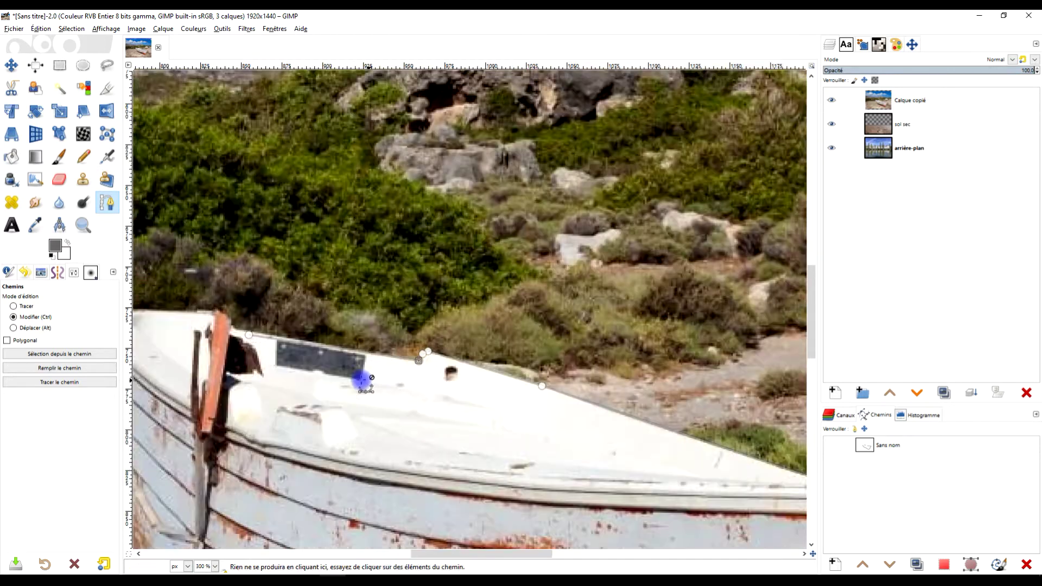
{"action": "scroll", "coordinate": [470, 382], "scroll_direction": "up", "scroll_amount": 6, "text": "ctrl"}
{"action": "left_click_drag", "start_coordinate": [470, 363], "coordinate": [472, 356]}
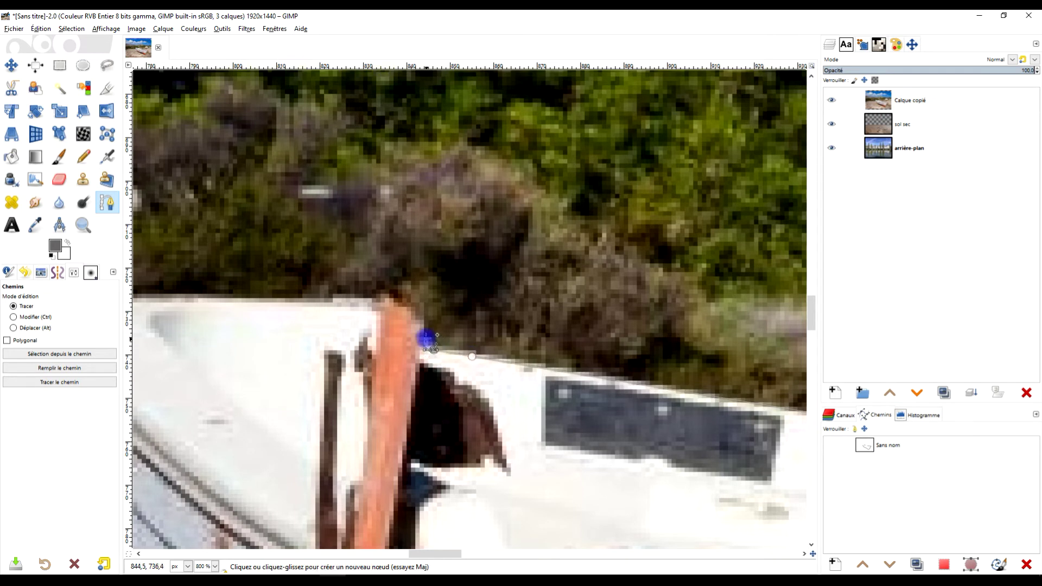
{"action": "left_click", "coordinate": [406, 309]}
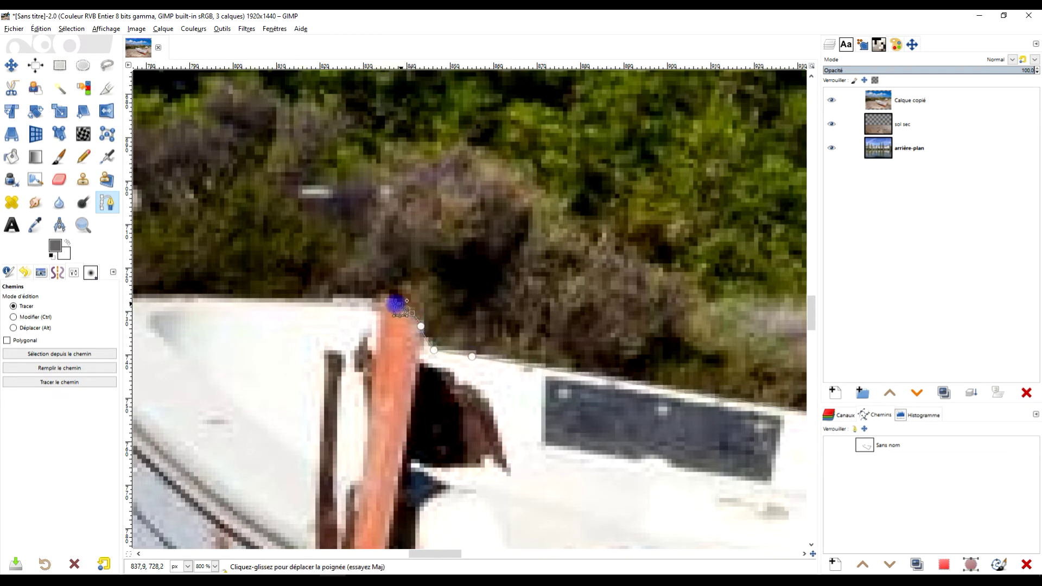
- Continue the path along the remaining rim, round its corner, and close the outline on the first node
{"action": "scroll", "coordinate": [325, 304], "scroll_direction": "down", "scroll_amount": 4}
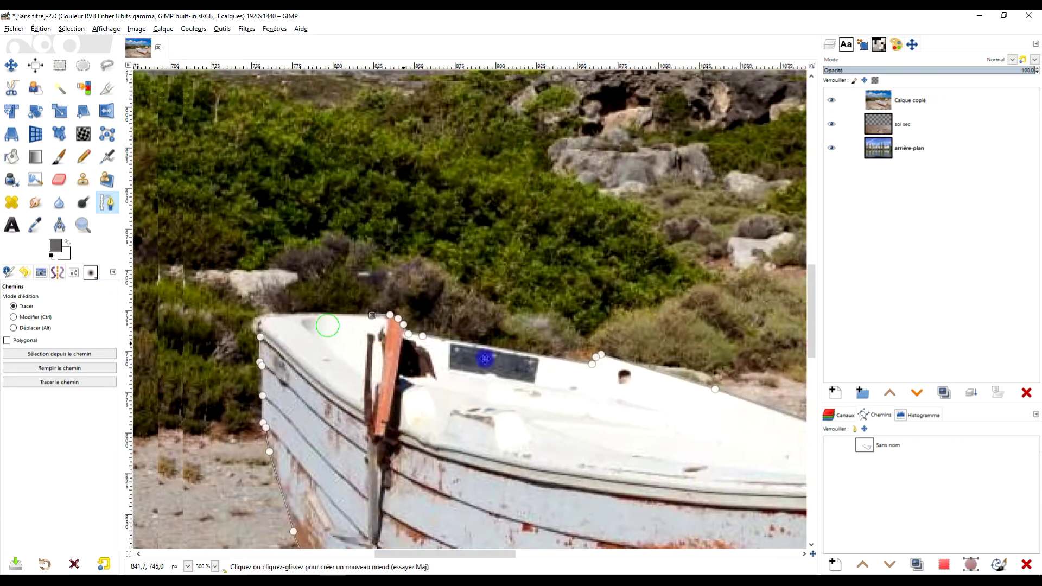
{"action": "scroll", "coordinate": [448, 340], "scroll_direction": "up", "scroll_amount": 5}
{"action": "left_click", "coordinate": [382, 362]}
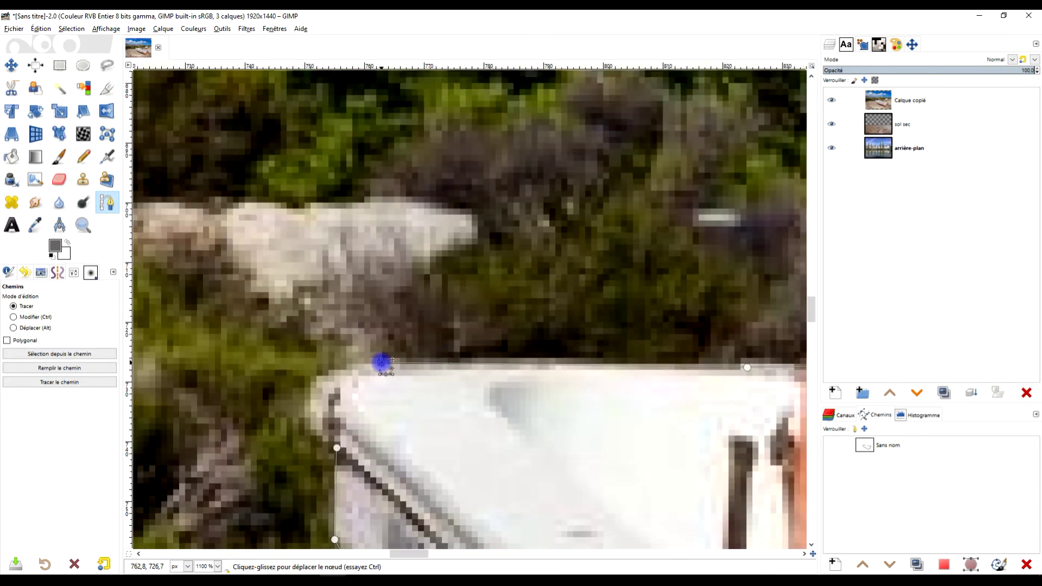
{"action": "left_click_drag", "start_coordinate": [325, 380], "coordinate": [313, 397]}
{"action": "left_click_drag", "start_coordinate": [325, 431], "coordinate": [332, 442]}
{"action": "key", "text": "ctrl"}
{"action": "left_click", "coordinate": [336, 449], "text": "ctrl"}
- Convert the closed boat path into a selection
{"action": "scroll", "coordinate": [404, 445], "scroll_direction": "down", "scroll_amount": 6}
{"action": "left_click_drag", "start_coordinate": [476, 460], "coordinate": [367, 224]}
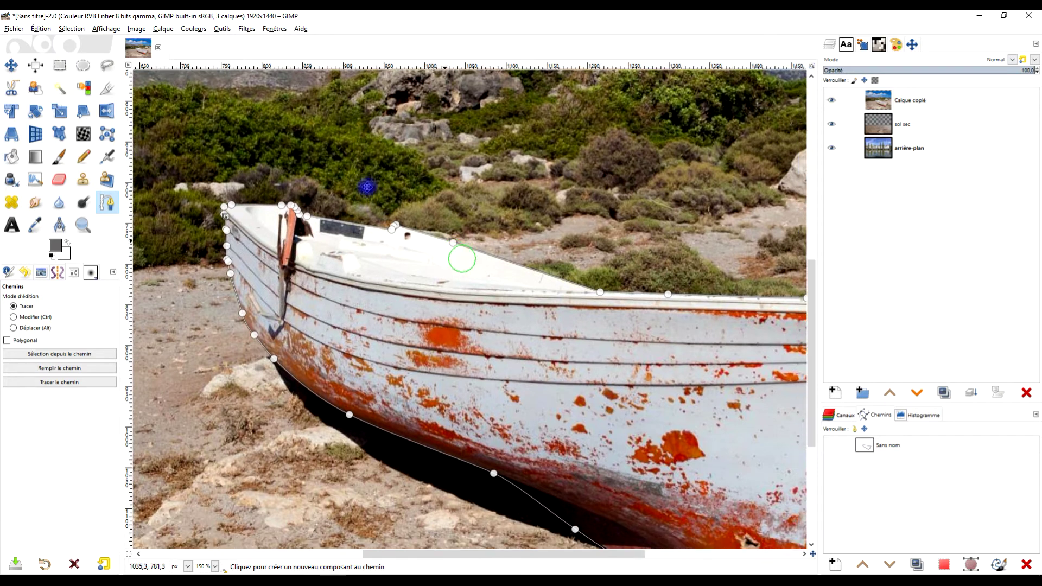
{"action": "scroll", "coordinate": [368, 187], "scroll_direction": "down", "scroll_amount": 3}
{"action": "scroll", "coordinate": [368, 186], "scroll_direction": "right", "scroll_amount": 3}
{"action": "key", "text": "Return"}
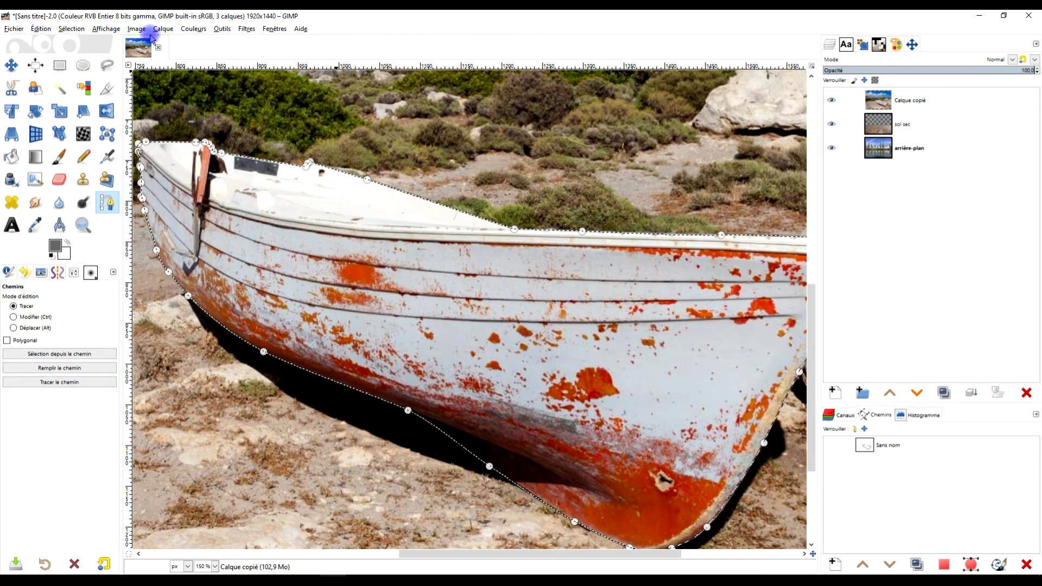
- Invert the selection to delete everything around the boat on the pasted layer, and clear the selection
{"action": "left_click", "coordinate": [163, 29]}
{"action": "mouse_move", "coordinate": [74, 28]}
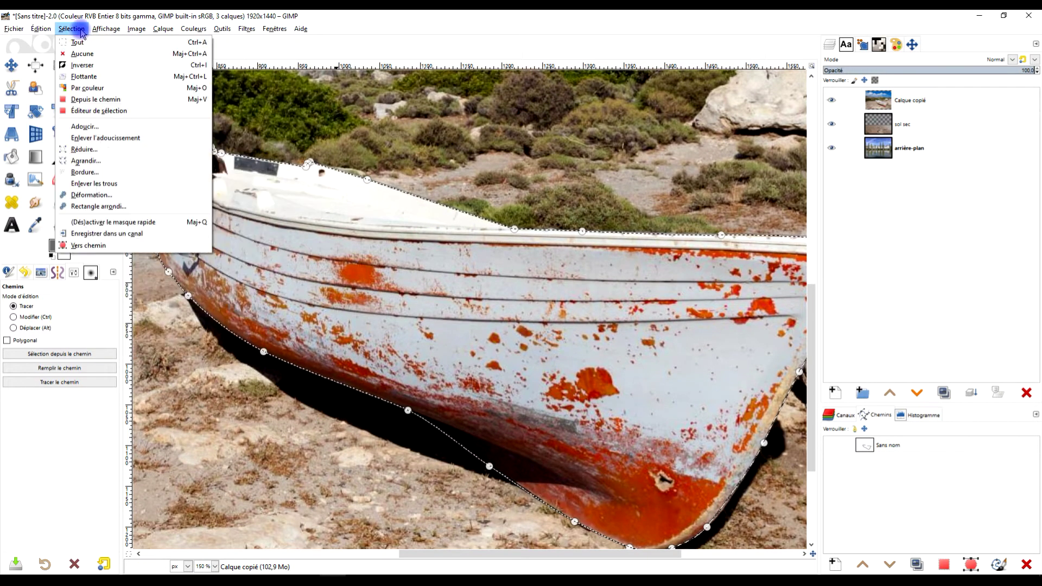
{"action": "left_click", "coordinate": [106, 71]}
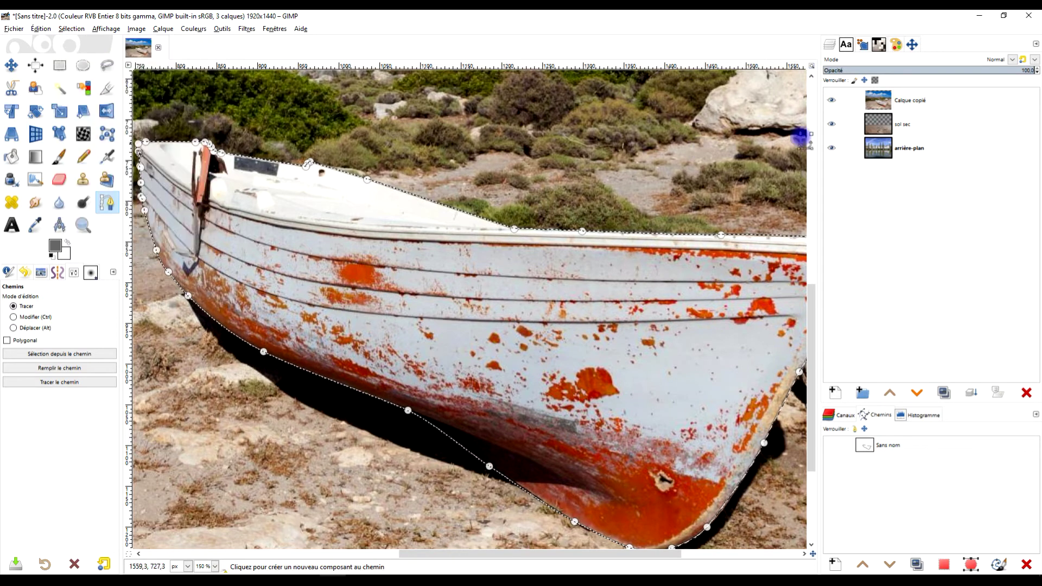
{"action": "key", "text": "Delete"}
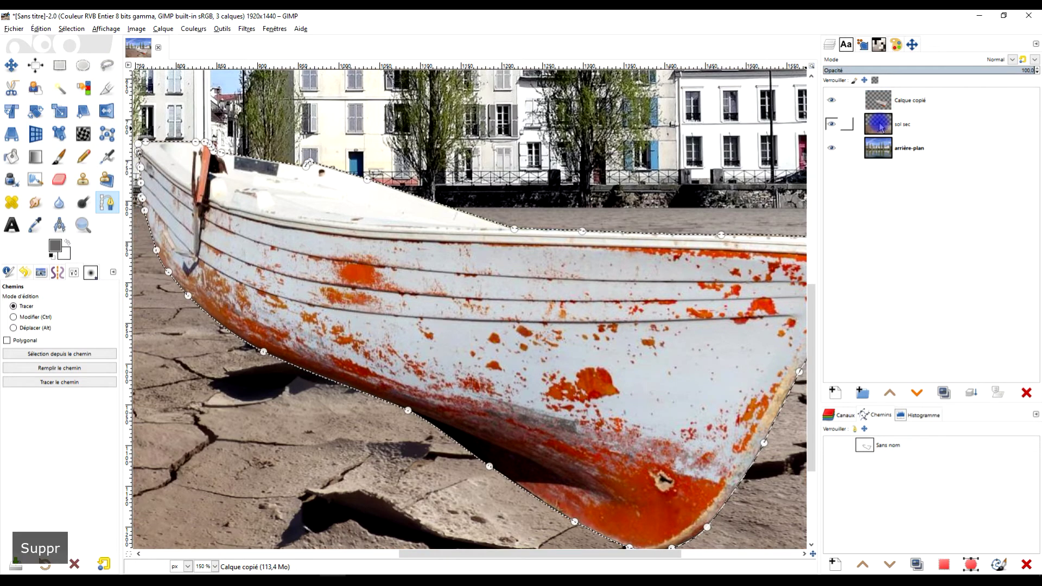
{"action": "scroll", "coordinate": [532, 206], "scroll_direction": "down", "scroll_amount": 3}
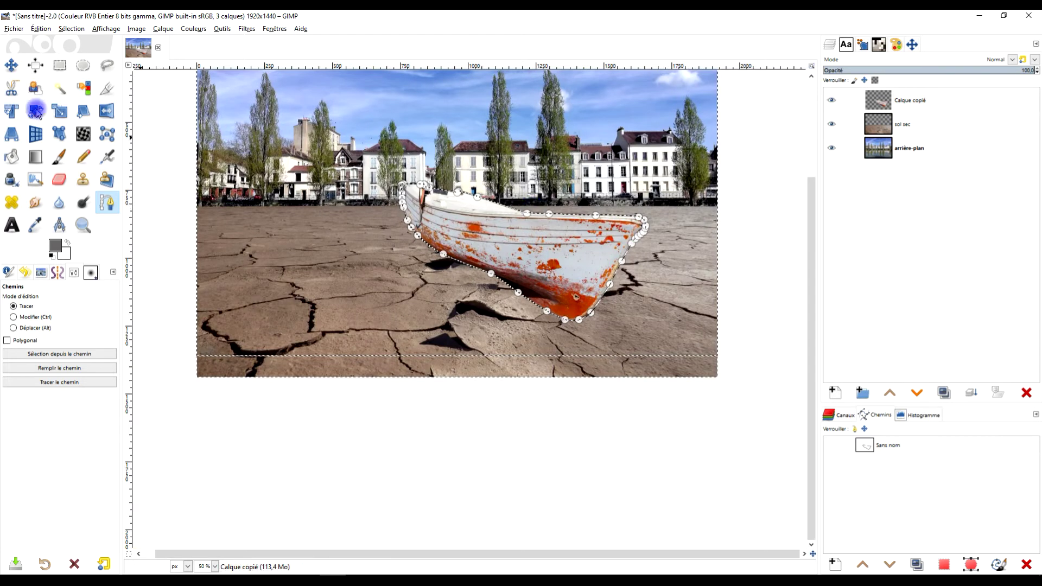
{"action": "left_click", "coordinate": [71, 29]}
{"action": "left_click", "coordinate": [81, 51]}
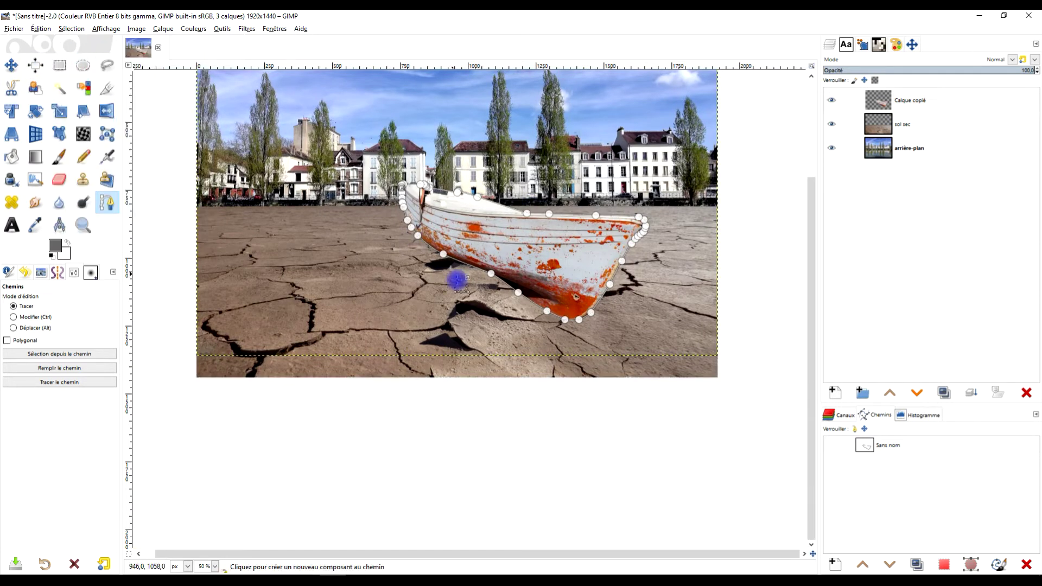
- Fit the boat layer to the image dimensions and crop it to its content
{"action": "right_click", "coordinate": [917, 103]}
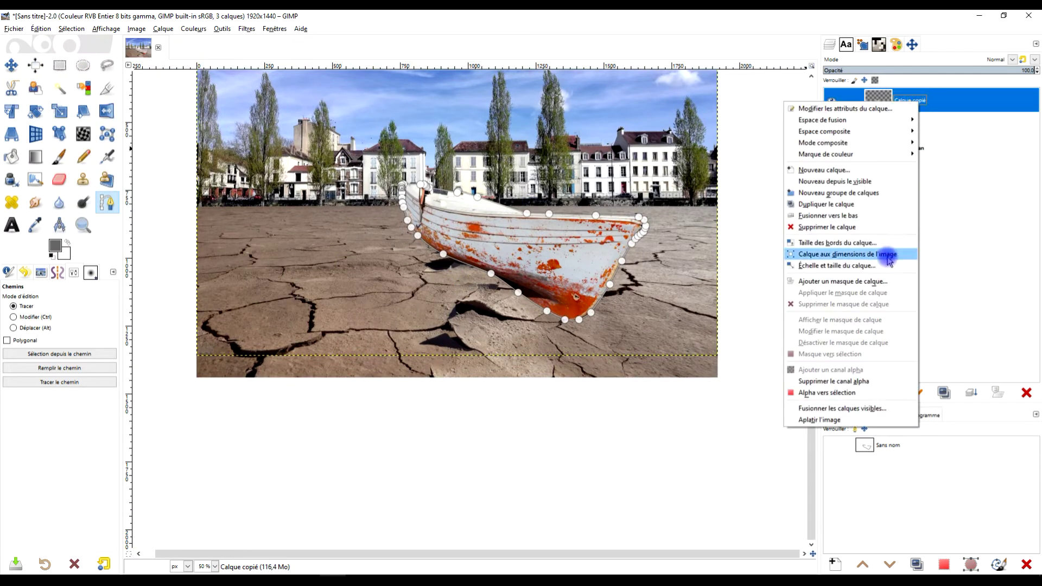
{"action": "left_click", "coordinate": [888, 255]}
{"action": "left_click", "coordinate": [171, 34]}
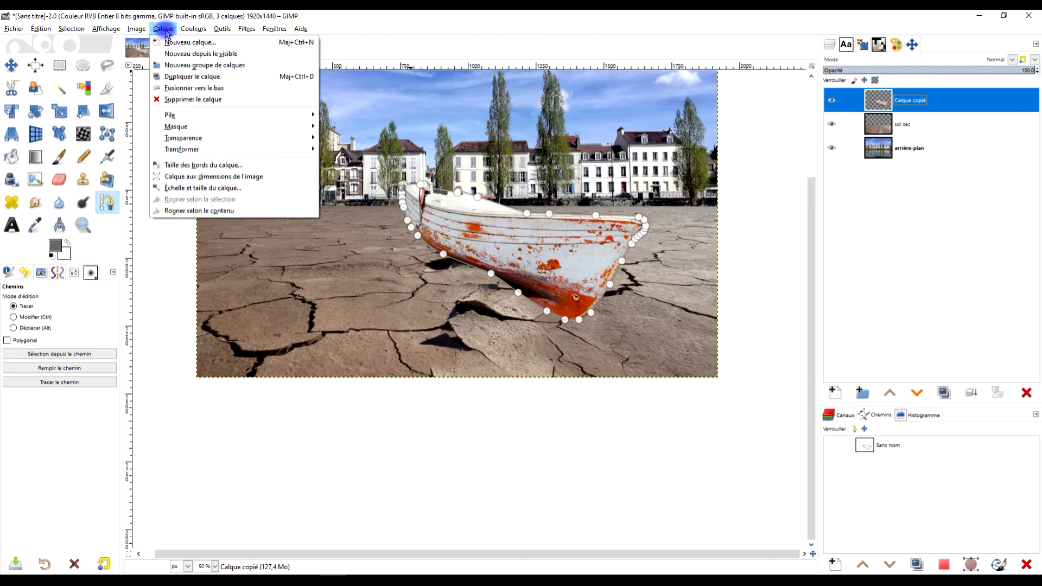
{"action": "left_click", "coordinate": [205, 209]}
{"action": "left_click", "coordinate": [58, 66]}
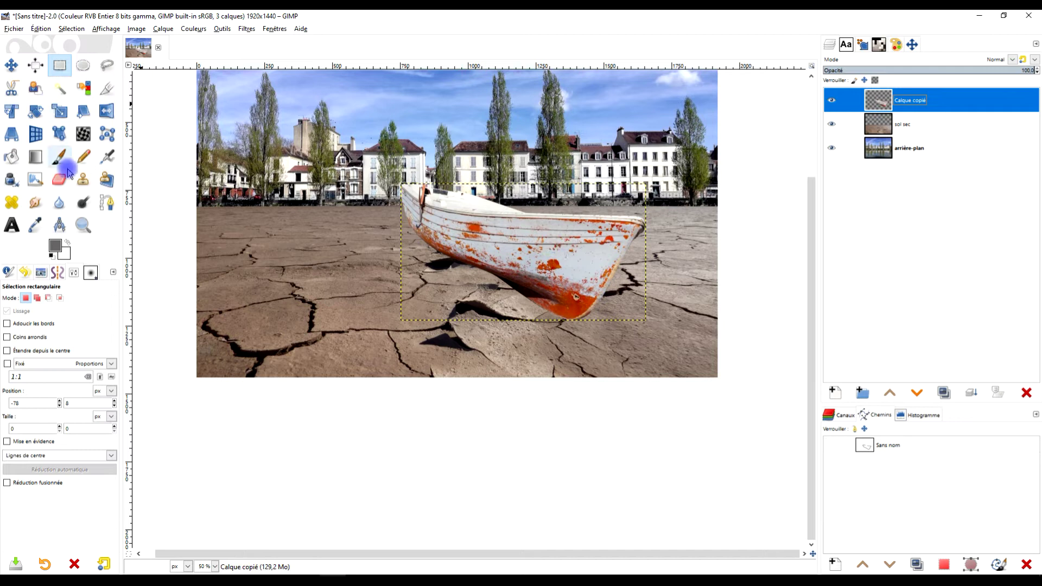
{"action": "left_click", "coordinate": [59, 111]}
{"action": "left_click", "coordinate": [492, 244]}
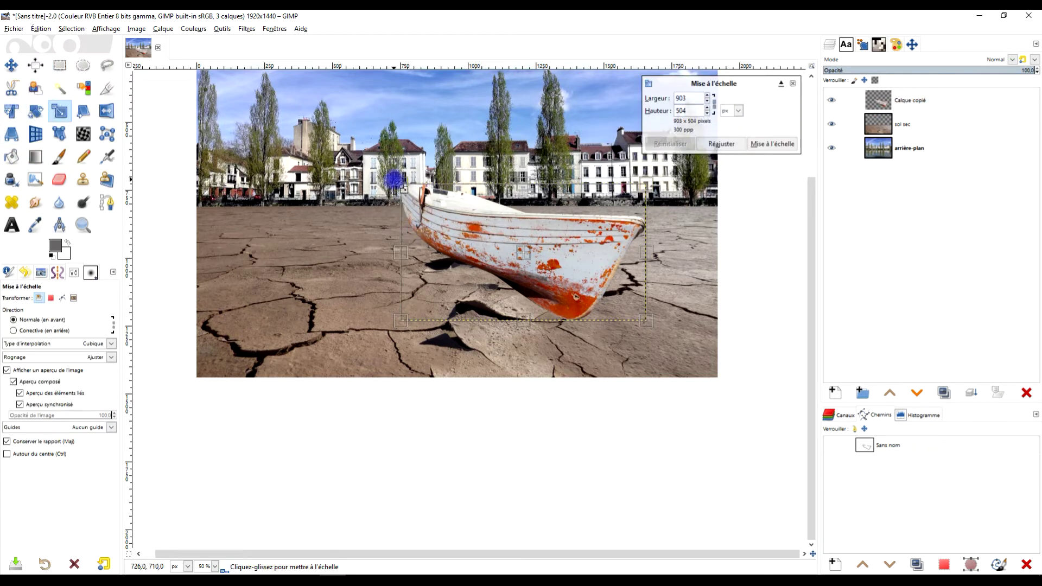
{"action": "left_click_drag", "start_coordinate": [394, 179], "coordinate": [445, 214]}
{"action": "left_click_drag", "start_coordinate": [574, 267], "coordinate": [643, 253]}
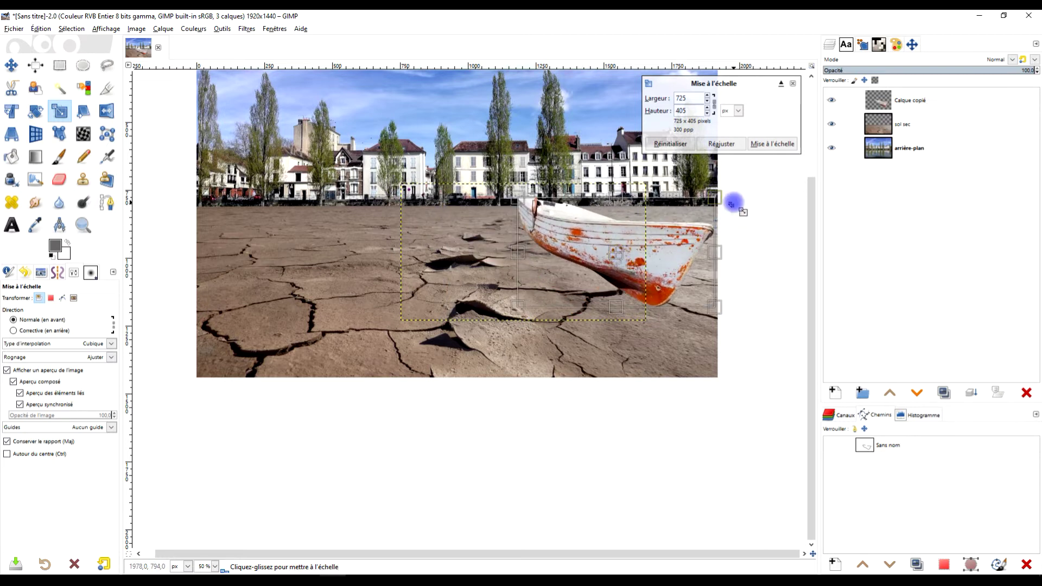
{"action": "left_click", "coordinate": [663, 143]}
{"action": "left_click", "coordinate": [794, 82]}
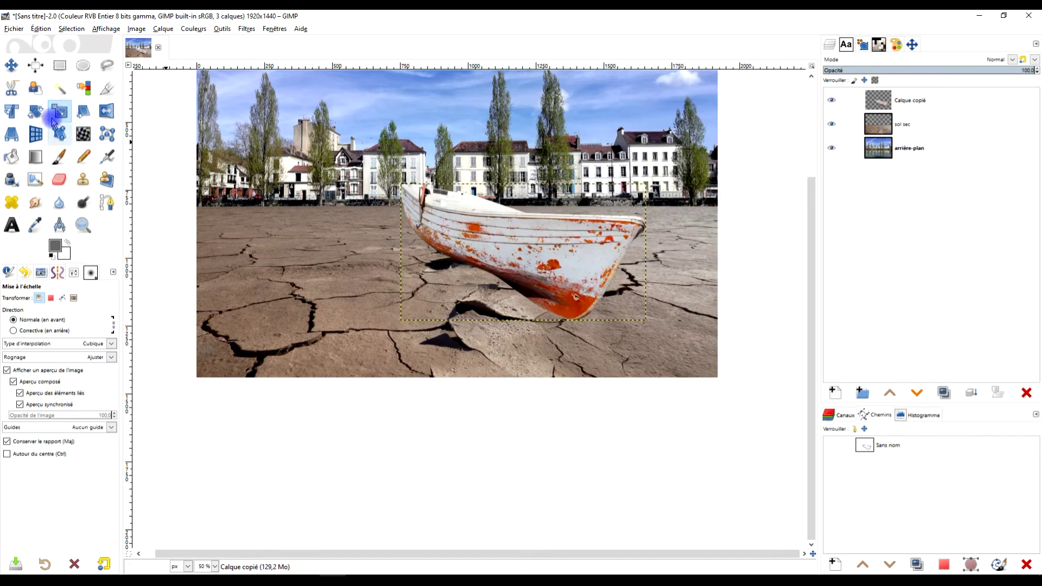
- With Unified Transform, rotate the boat slightly anticlockwise to level it and move it toward the right edge of the photo
{"action": "left_click", "coordinate": [12, 111]}
{"action": "left_click", "coordinate": [483, 240]}
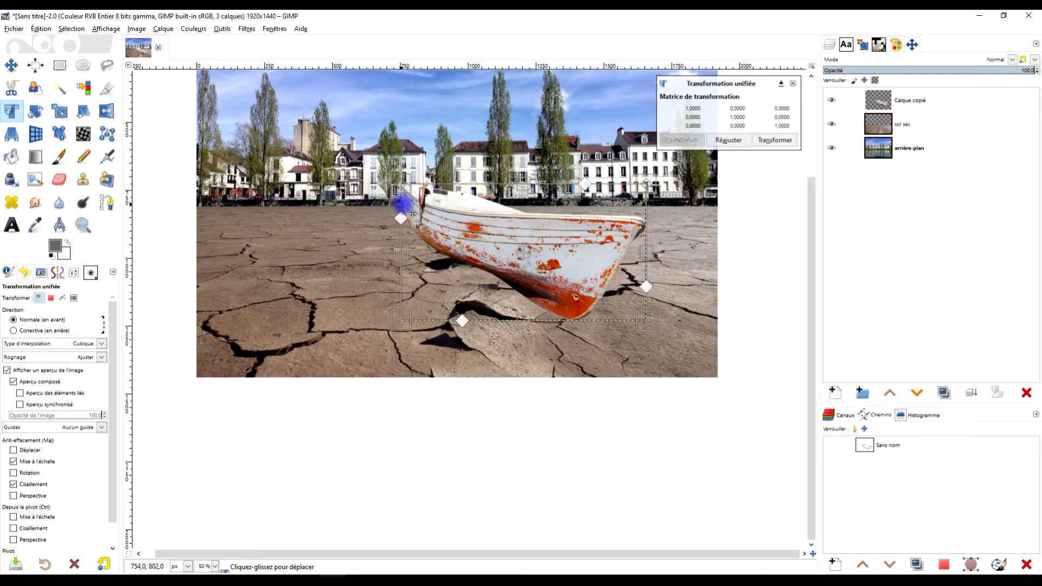
{"action": "mouse_move", "coordinate": [400, 199]}
{"action": "left_mouse_down"}
{"action": "mouse_move", "coordinate": [388, 217]}
{"action": "mouse_move", "coordinate": [400, 204]}
{"action": "mouse_move", "coordinate": [402, 214]}
{"action": "left_mouse_up"}
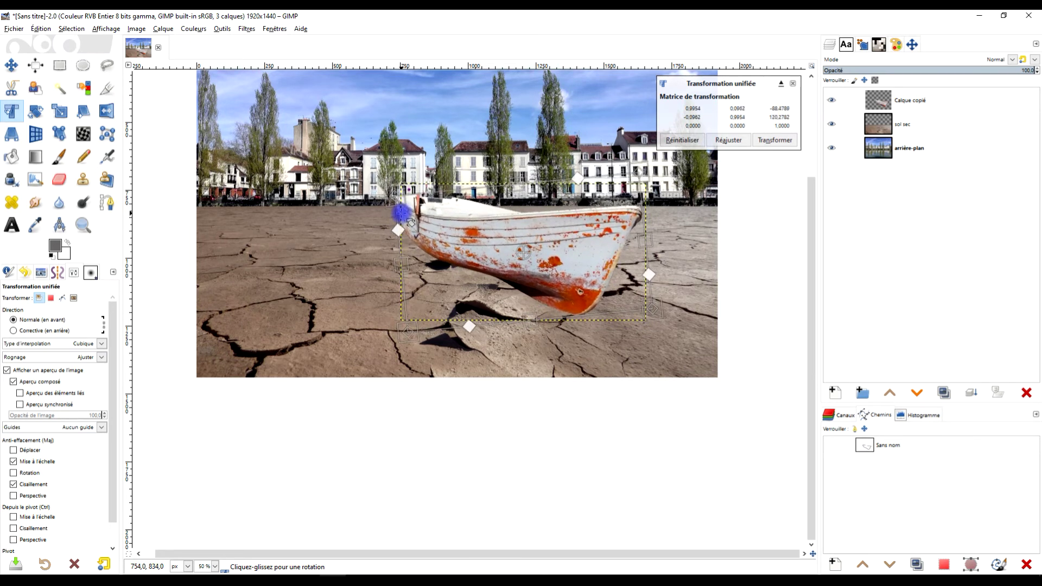
{"action": "left_click_drag", "start_coordinate": [485, 237], "coordinate": [561, 239]}
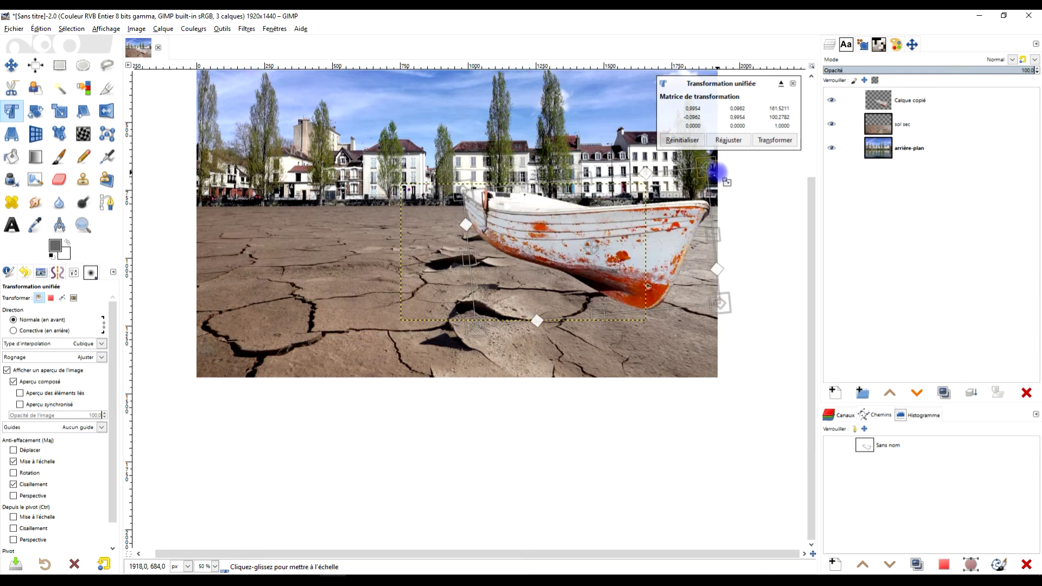
- Shrink the boat proportionally to about 72 percent, reposition it on the dry ground near the photo's right edge, and apply the transformation
{"action": "left_click_drag", "start_coordinate": [715, 173], "coordinate": [667, 197]}
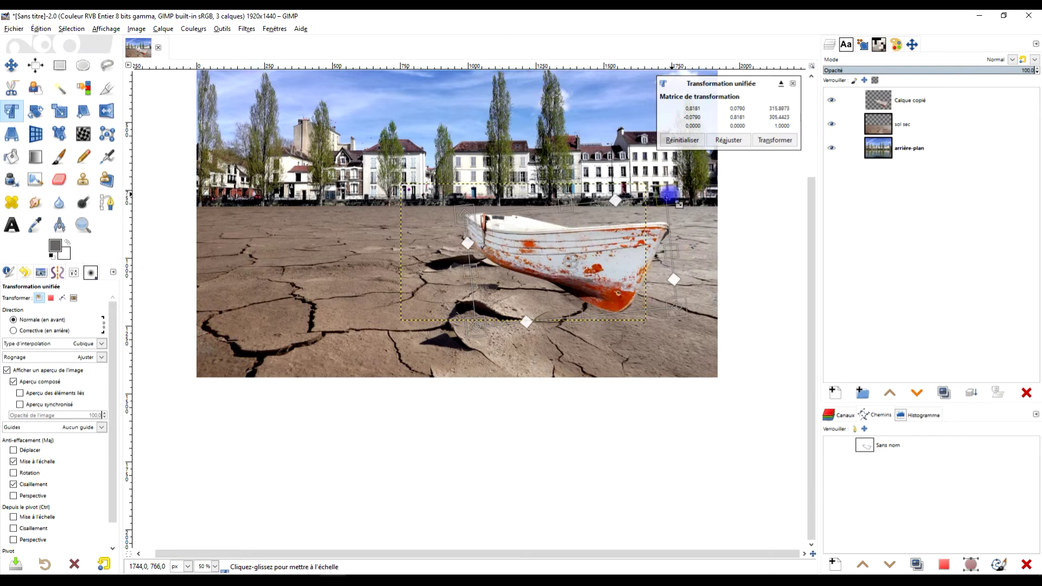
{"action": "left_click_drag", "start_coordinate": [524, 270], "coordinate": [547, 260]}
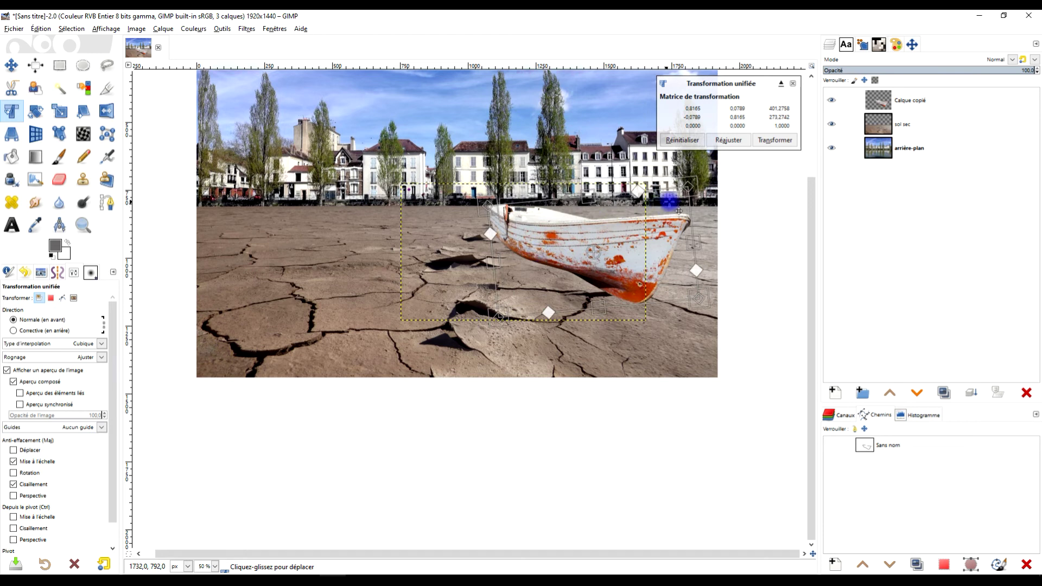
{"action": "left_click_drag", "start_coordinate": [692, 191], "coordinate": [668, 203]}
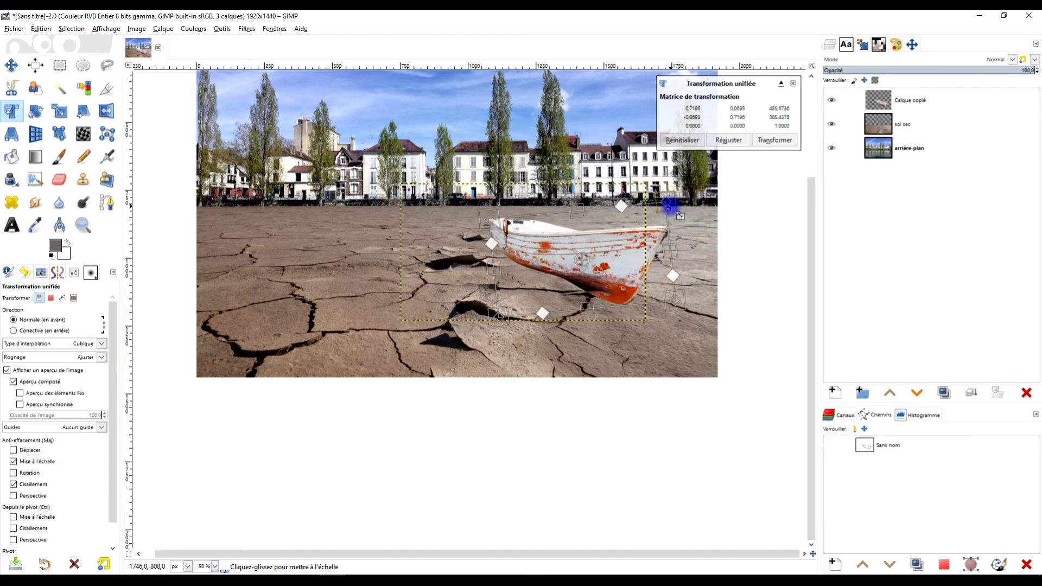
{"action": "left_click_drag", "start_coordinate": [557, 262], "coordinate": [583, 257]}
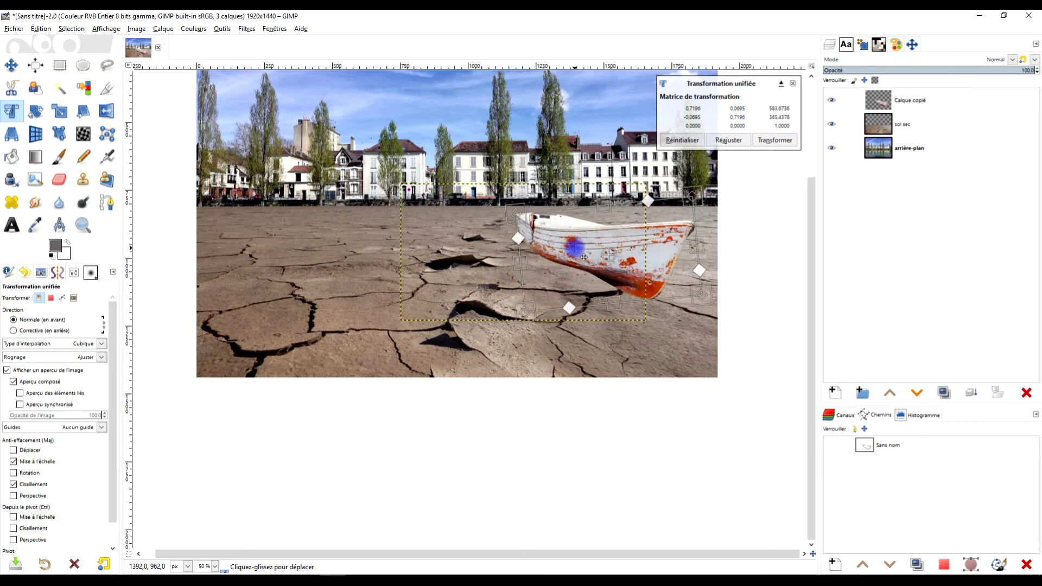
{"action": "left_click", "coordinate": [774, 140]}
- Fine-tune the boat's position on the cracked ground with the Move tool
{"action": "scroll", "coordinate": [618, 262], "scroll_direction": "up", "scroll_amount": 2}
{"action": "left_click_drag", "start_coordinate": [645, 293], "coordinate": [573, 365]}
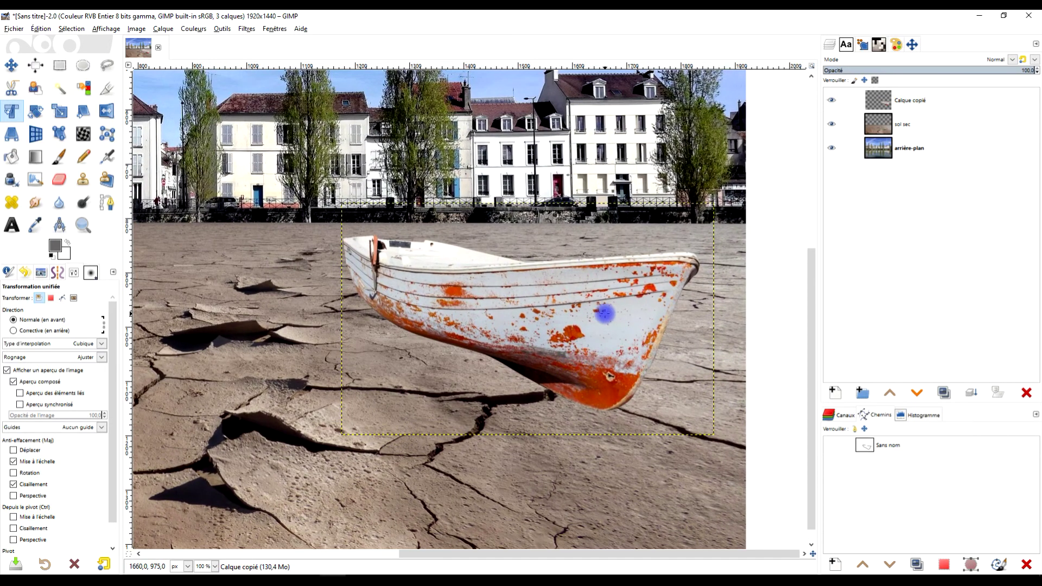
{"action": "left_click_drag", "start_coordinate": [604, 319], "coordinate": [564, 380]}
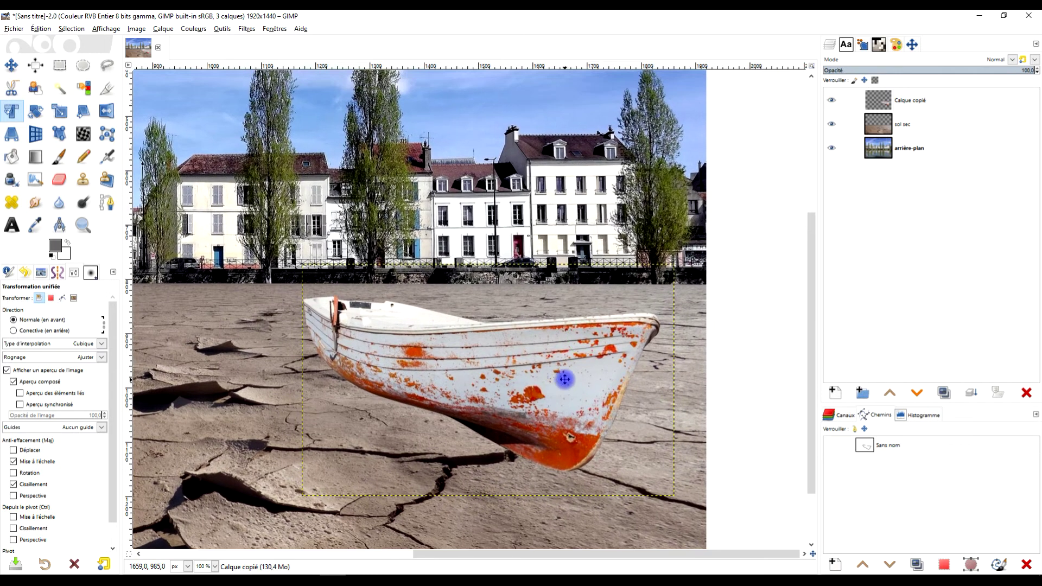
{"action": "left_click", "coordinate": [13, 67]}
{"action": "mouse_move", "coordinate": [465, 382]}
{"action": "left_mouse_down"}
{"action": "mouse_move", "coordinate": [472, 365]}
{"action": "mouse_move", "coordinate": [472, 381]}
{"action": "left_mouse_up"}
{"action": "scroll", "coordinate": [518, 366], "scroll_direction": "down", "scroll_amount": 3}
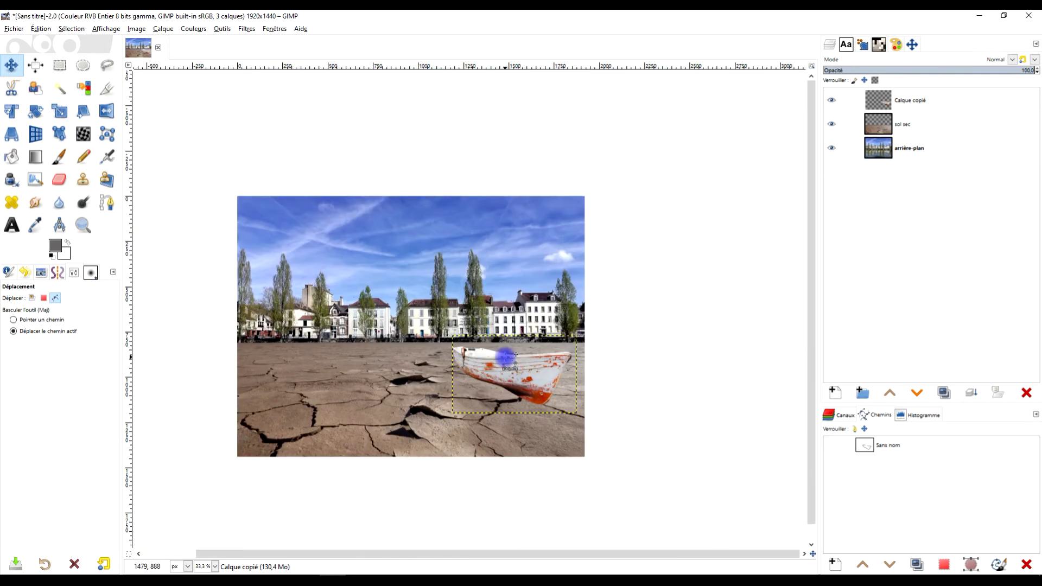
{"action": "scroll", "coordinate": [496, 362], "scroll_direction": "up", "scroll_amount": 4}
{"action": "left_click_drag", "start_coordinate": [521, 401], "coordinate": [475, 309]}
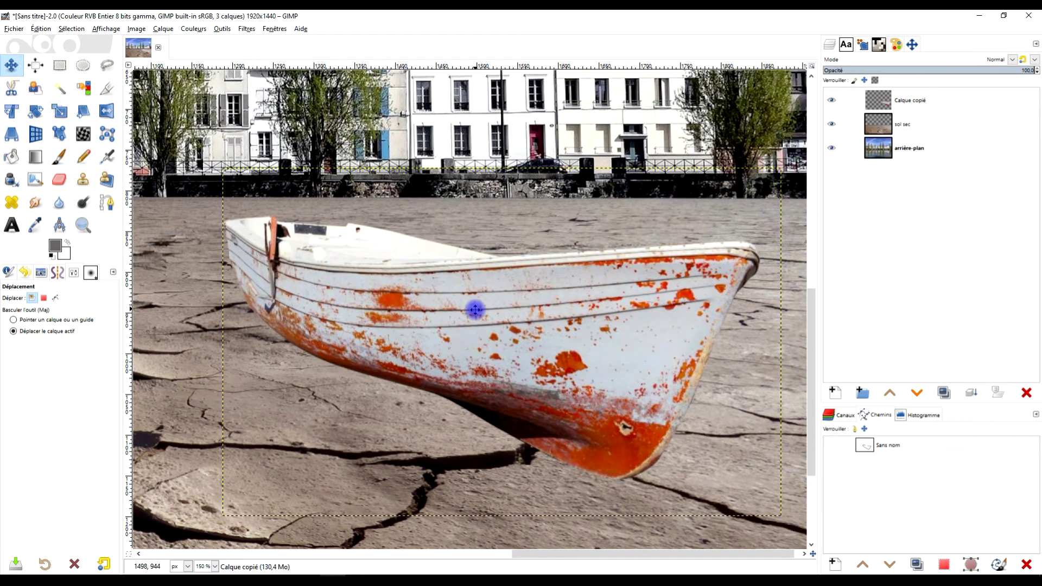
{"action": "scroll", "coordinate": [475, 310], "scroll_direction": "down", "scroll_amount": 3}
{"action": "scroll", "coordinate": [477, 349], "scroll_direction": "up", "scroll_amount": 4}
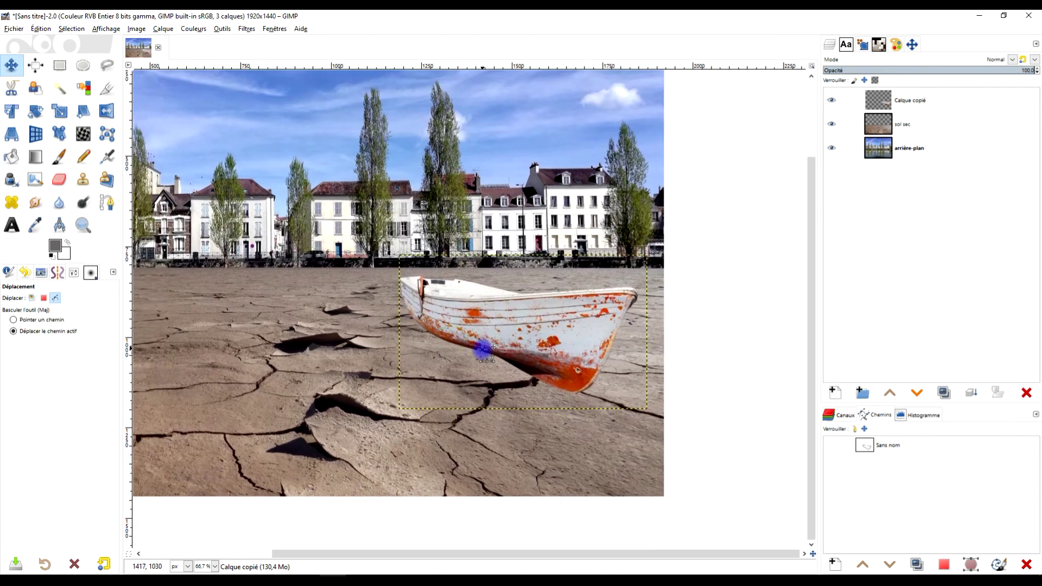
- Fit the boat layer to the image dimensions
{"action": "left_click", "coordinate": [875, 101]}
{"action": "right_click", "coordinate": [874, 100]}
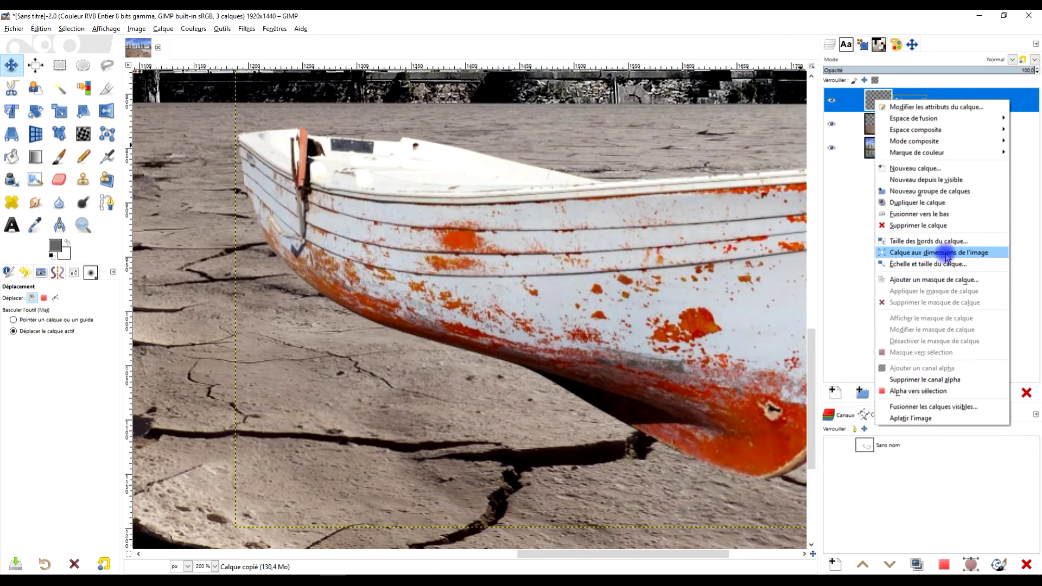
{"action": "left_click", "coordinate": [881, 313]}
- Create a transparent layer named "ombre bateau" between the sol sec layer and the boat layer
{"action": "left_click", "coordinate": [913, 125]}
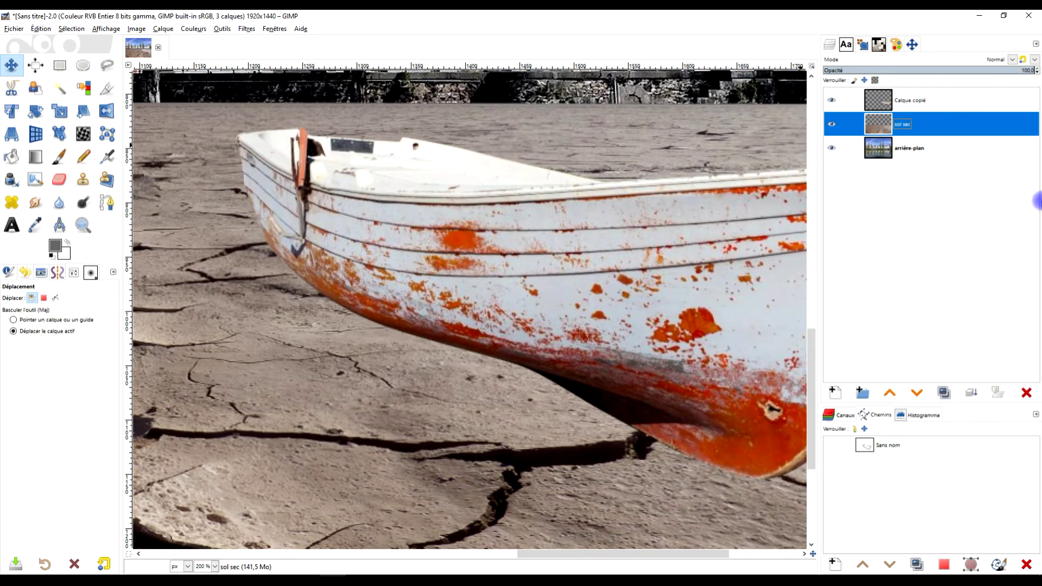
{"action": "left_click", "coordinate": [838, 390]}
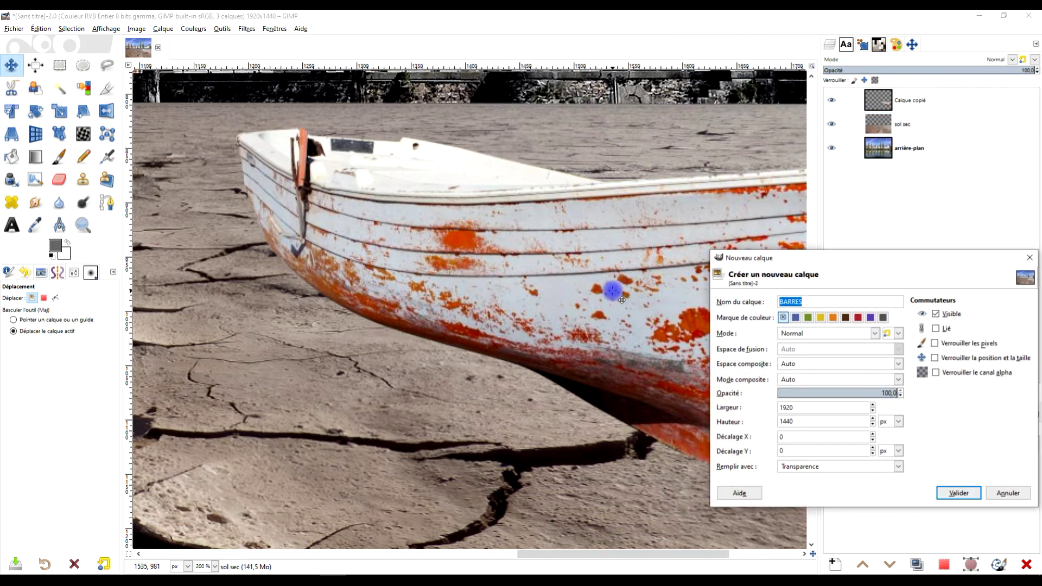
{"action": "type", "text": "ombre bateau"}
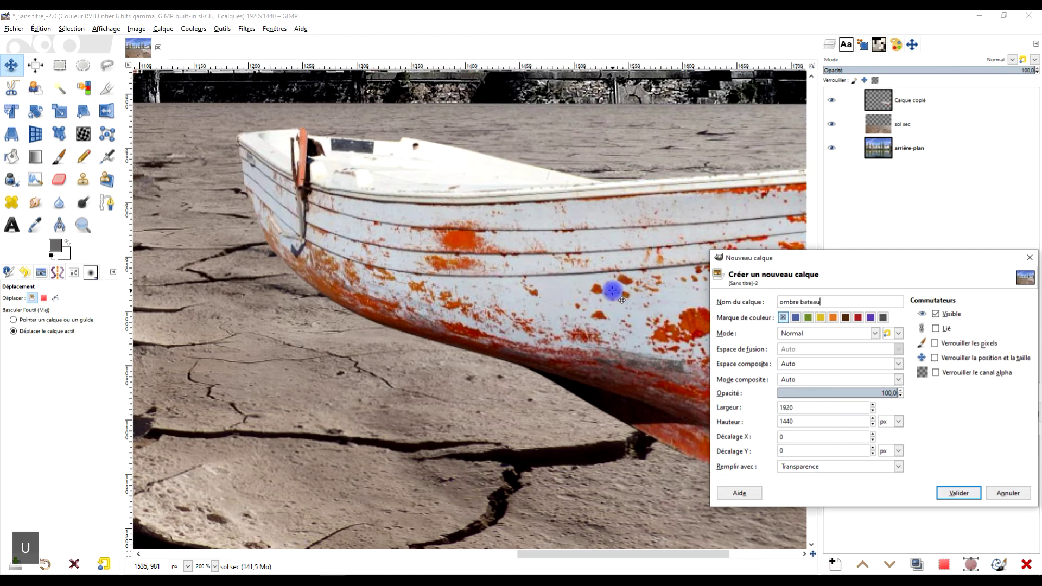
{"action": "key", "text": "Return"}
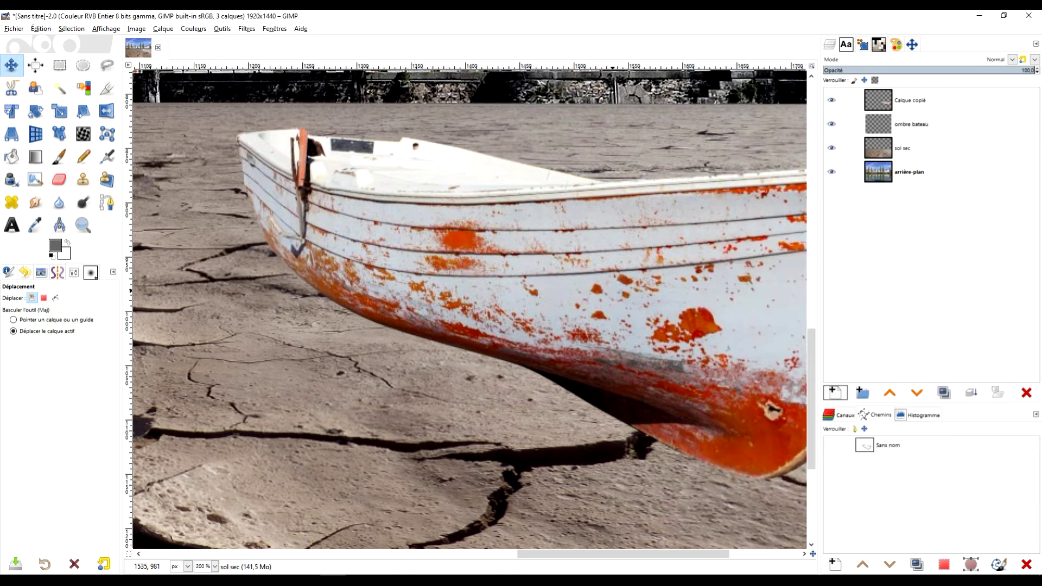
- Paint a soft black shadow on the ground beneath the hull and up to the keel with the Paintbrush
{"action": "left_click", "coordinate": [62, 159]}
{"action": "left_click", "coordinate": [51, 255]}
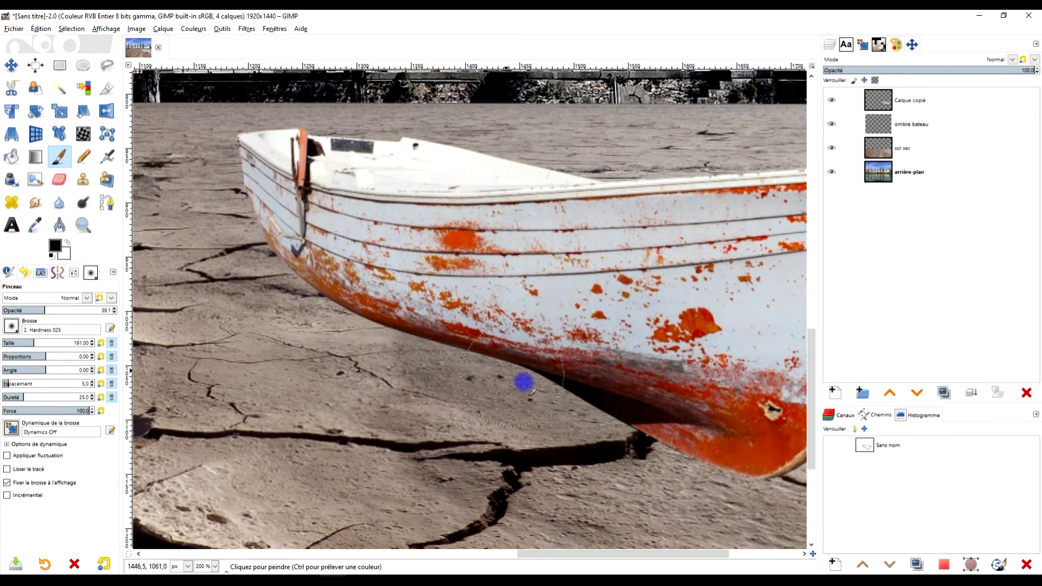
{"action": "scroll", "coordinate": [540, 398], "scroll_direction": "up", "scroll_amount": 1}
{"action": "scroll", "coordinate": [544, 398], "scroll_direction": "down", "scroll_amount": 1}
{"action": "scroll", "coordinate": [554, 398], "scroll_direction": "up", "scroll_amount": 1}
{"action": "mouse_move", "coordinate": [652, 446]}
{"action": "left_mouse_down"}
{"action": "mouse_move", "coordinate": [707, 470]}
{"action": "mouse_move", "coordinate": [556, 380]}
{"action": "mouse_move", "coordinate": [586, 396]}
{"action": "mouse_move", "coordinate": [565, 395]}
{"action": "mouse_move", "coordinate": [642, 428]}
{"action": "mouse_move", "coordinate": [574, 385]}
{"action": "mouse_move", "coordinate": [456, 333]}
{"action": "mouse_move", "coordinate": [467, 334]}
{"action": "mouse_move", "coordinate": [304, 284]}
{"action": "mouse_move", "coordinate": [344, 296]}
{"action": "mouse_move", "coordinate": [270, 249]}
{"action": "mouse_move", "coordinate": [426, 339]}
{"action": "mouse_move", "coordinate": [596, 411]}
{"action": "left_mouse_up"}
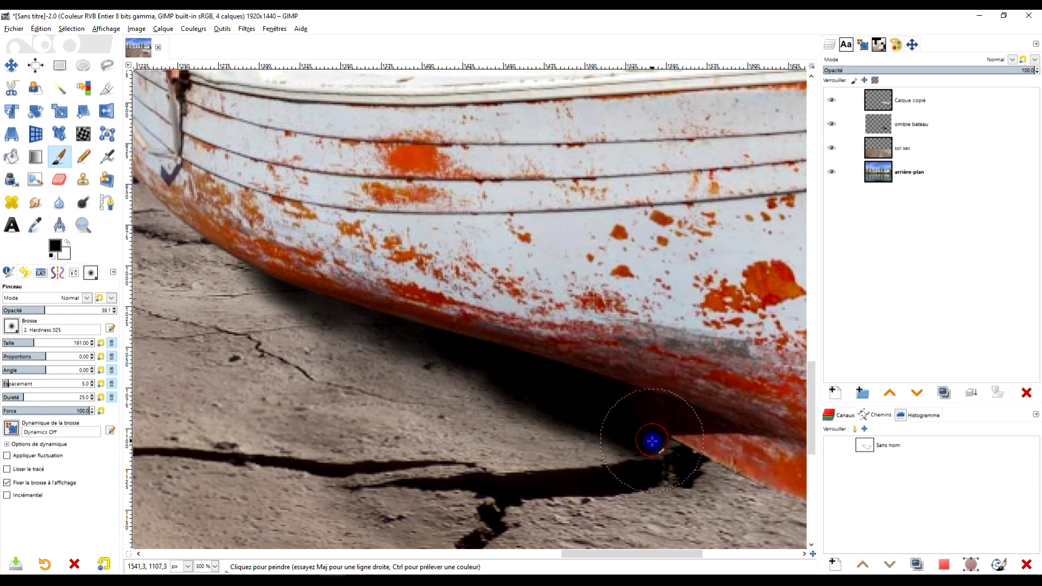
{"action": "scroll", "coordinate": [665, 442], "scroll_direction": "down", "scroll_amount": 3}
{"action": "left_click_drag", "start_coordinate": [656, 447], "coordinate": [625, 407]}
{"action": "scroll", "coordinate": [706, 436], "scroll_direction": "up", "scroll_amount": 3}
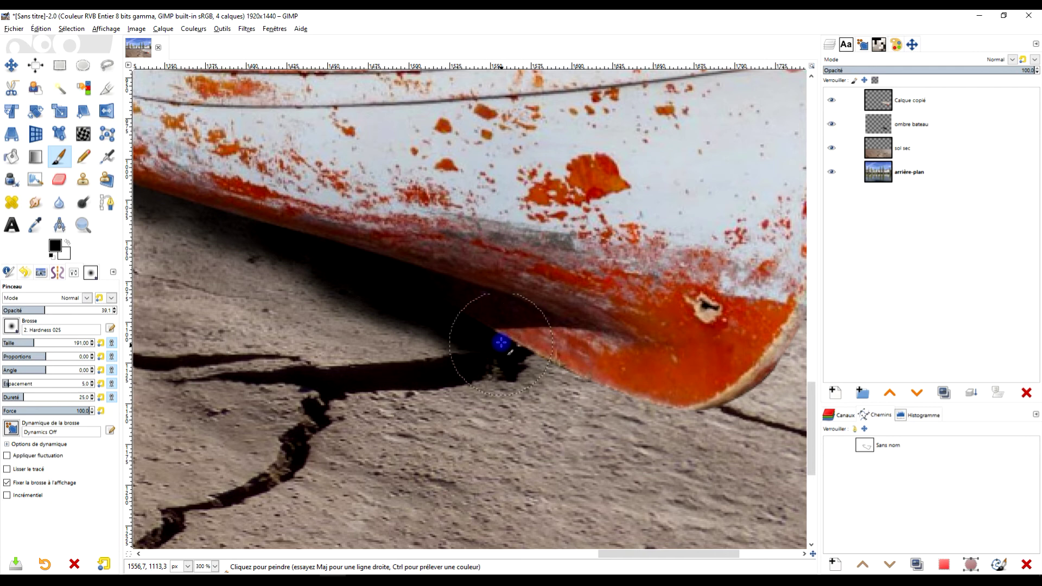
{"action": "left_click_drag", "start_coordinate": [413, 312], "coordinate": [544, 391]}
- Trim the shadow's lower edge by deleting a freehand selection beneath it, and clear the selection
{"action": "key", "text": "f"}
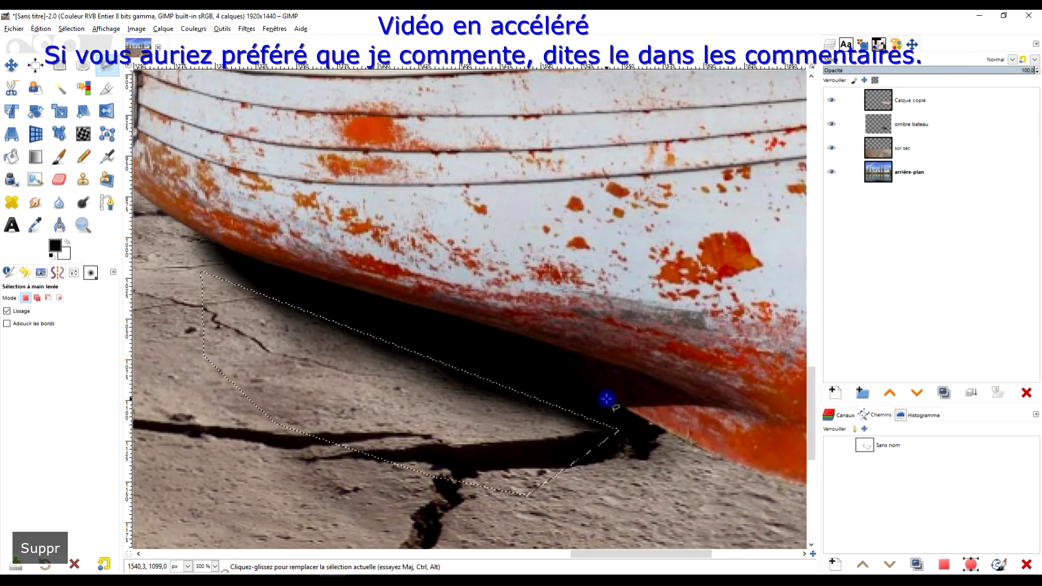
{"action": "key", "text": "Delete"}
{"action": "left_click", "coordinate": [59, 65]}
{"action": "left_click", "coordinate": [391, 298]}
{"action": "scroll", "coordinate": [407, 293], "scroll_direction": "down", "scroll_amount": 3}
- Retouch the black shadow near the keel with the Paintbrush and smudge its edge along the hull
{"action": "left_click", "coordinate": [59, 156]}
{"action": "scroll", "coordinate": [380, 304], "scroll_direction": "up", "scroll_amount": 5}
{"action": "scroll", "coordinate": [337, 439], "scroll_direction": "down", "scroll_amount": 4}
{"action": "scroll", "coordinate": [477, 338], "scroll_direction": "up", "scroll_amount": 3}
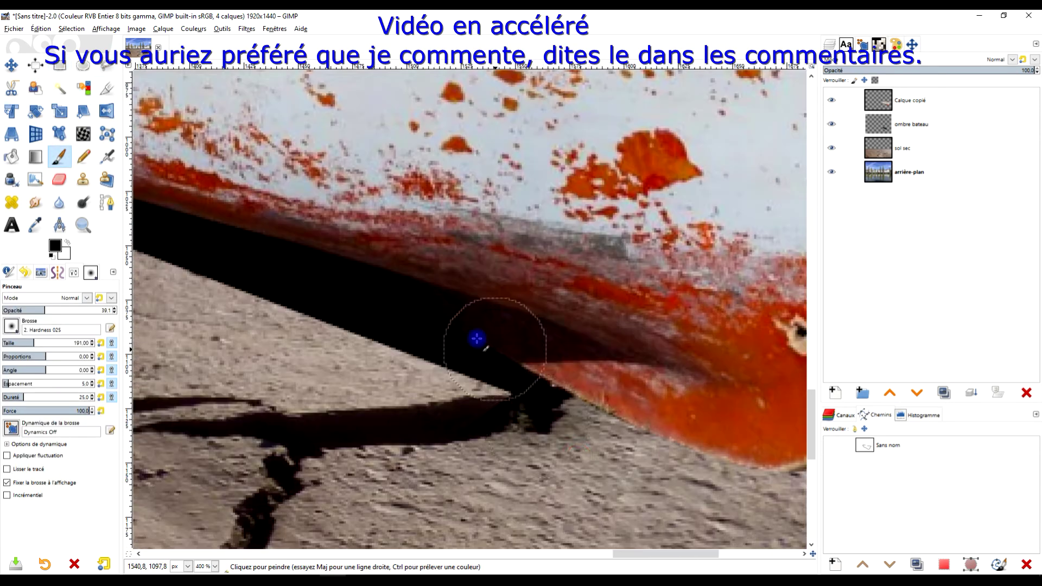
{"action": "scroll", "coordinate": [365, 332], "scroll_direction": "up", "scroll_amount": 4}
{"action": "scroll", "coordinate": [418, 381], "scroll_direction": "left", "scroll_amount": 6}
{"action": "scroll", "coordinate": [246, 251], "scroll_direction": "down", "scroll_amount": 1}
{"action": "left_click", "coordinate": [246, 251], "text": "ctrl"}
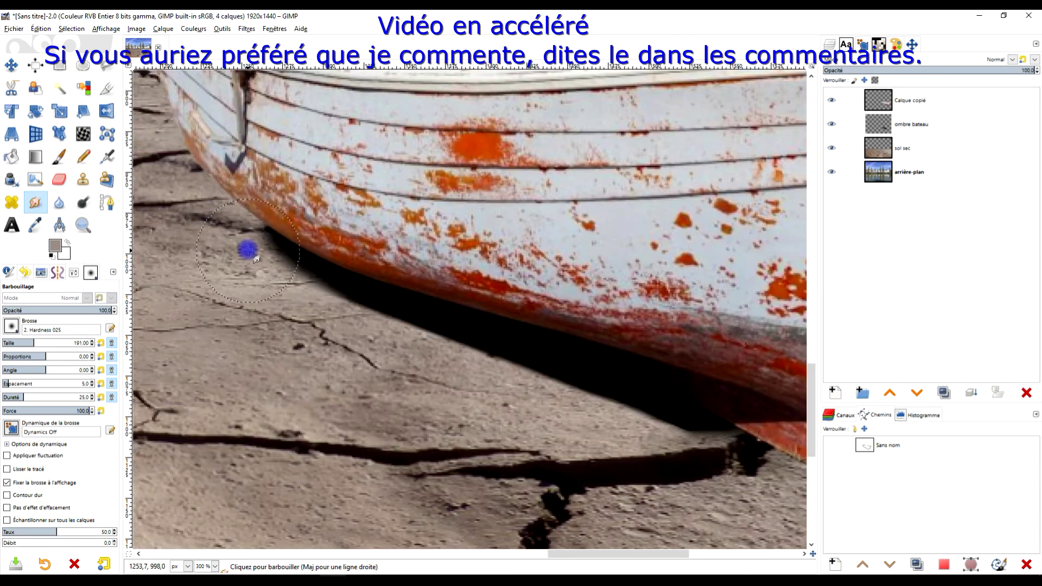
- Finish softening the shadow's edge and lower the ombre bateau layer's opacity to about 98
{"action": "scroll", "coordinate": [423, 358], "scroll_direction": "down", "scroll_amount": 3}
{"action": "scroll", "coordinate": [531, 391], "scroll_direction": "up", "scroll_amount": 5}
{"action": "scroll", "coordinate": [459, 338], "scroll_direction": "down", "scroll_amount": 6}
{"action": "scroll", "coordinate": [433, 379], "scroll_direction": "up", "scroll_amount": 4}
{"action": "left_click_drag", "start_coordinate": [1034, 71], "coordinate": [1032, 73]}
{"action": "scroll", "coordinate": [725, 360], "scroll_direction": "down", "scroll_amount": 3}
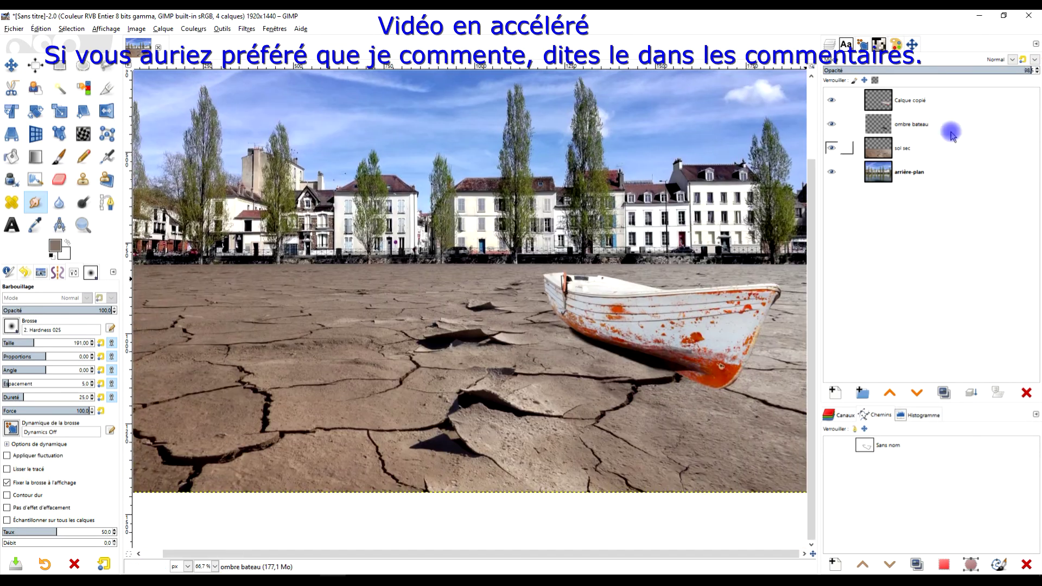
- Rename the copied boat layer as "bateau"
{"action": "key", "text": "BackSpace"}
{"action": "type", "text": "ateau"}
{"action": "key", "text": "Return"}
- Add a transparent layer above sol sec and select the dry ground's shape from the sol sec layer's alpha
{"action": "left_click", "coordinate": [1000, 148]}
{"action": "left_click", "coordinate": [834, 392]}
{"action": "right_click", "coordinate": [914, 171]}
{"action": "left_click", "coordinate": [863, 465]}
- Choose a dark grey foreground colour and fill the ground selection with it on the layer directly above sol sec
{"action": "left_click", "coordinate": [54, 246]}
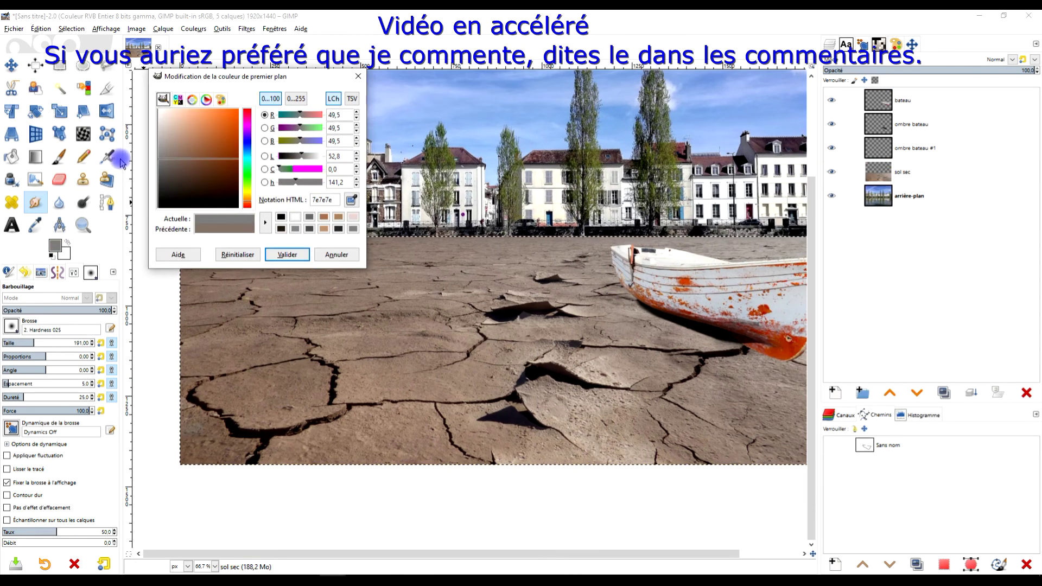
{"action": "scroll", "coordinate": [429, 274], "scroll_direction": "down", "scroll_amount": 3}
{"action": "scroll", "coordinate": [391, 298], "scroll_direction": "up", "scroll_amount": 3}
{"action": "left_click", "coordinate": [899, 173]}
{"action": "key", "text": "ctrl+z"}
{"action": "left_click", "coordinate": [915, 147]}
- Change the blend mode of the grey ground layer and darken its fill with a colour adjustment
{"action": "left_click", "coordinate": [996, 59]}
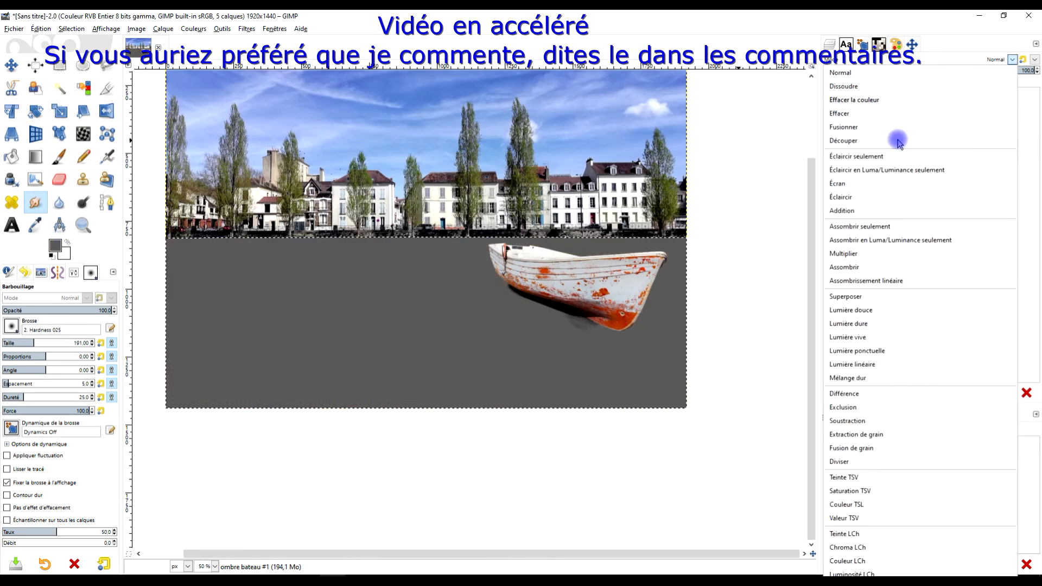
{"action": "left_click", "coordinate": [863, 196]}
{"action": "left_click", "coordinate": [193, 28]}
{"action": "left_click", "coordinate": [219, 124]}
{"action": "left_click_drag", "start_coordinate": [110, 132], "coordinate": [19, 132]}
{"action": "left_click", "coordinate": [143, 237]}
- Lower the opacity of the dark ground layer slightly and clear the selection
{"action": "left_click_drag", "start_coordinate": [968, 70], "coordinate": [942, 70]}
{"action": "left_click", "coordinate": [910, 151]}
{"action": "left_click", "coordinate": [72, 28]}
{"action": "left_click", "coordinate": [79, 52]}
{"action": "scroll", "coordinate": [647, 320], "scroll_direction": "up", "scroll_amount": 1}
- Reduce the saturation of the bateau layer to mute the boat's orange paint
{"action": "left_click", "coordinate": [903, 100]}
{"action": "left_click", "coordinate": [193, 28]}
{"action": "left_click", "coordinate": [216, 77]}
{"action": "left_click_drag", "start_coordinate": [722, 153], "coordinate": [248, 118]}
{"action": "mouse_move", "coordinate": [247, 332]}
{"action": "left_mouse_down"}
{"action": "mouse_move", "coordinate": [210, 332]}
{"action": "mouse_move", "coordinate": [244, 328]}
{"action": "left_mouse_up"}
{"action": "left_click", "coordinate": [265, 420]}
- Reduce the saturation of the sol sec layer to make the dry ground greyer
{"action": "left_click", "coordinate": [903, 171]}
{"action": "left_click", "coordinate": [194, 28]}
{"action": "left_click", "coordinate": [216, 77]}
{"action": "left_click", "coordinate": [272, 421]}
- Prepare the Paintbrush with black and add a new layer named "sombre bateau"
{"action": "scroll", "coordinate": [665, 318], "scroll_direction": "up", "scroll_amount": 2}
{"action": "left_click", "coordinate": [61, 157]}
{"action": "left_click", "coordinate": [848, 128]}
{"action": "left_click", "coordinate": [51, 255]}
{"action": "left_click", "coordinate": [865, 123]}
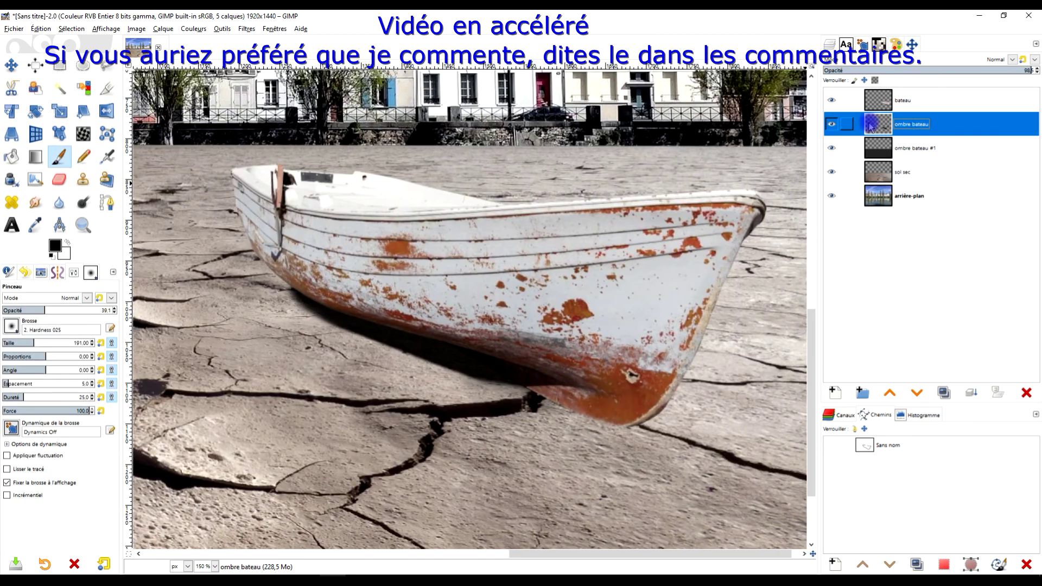
{"action": "left_click", "coordinate": [889, 393]}
{"action": "left_click", "coordinate": [916, 393]}
{"action": "left_click", "coordinate": [834, 393]}
{"action": "type", "text": "sombre bateau"}
{"action": "key", "text": "Return"}
- Try painting a dark shade within the boat's alpha selection, undo the stroke, and delete the sombre bateau layer
{"action": "right_click", "coordinate": [883, 124]}
{"action": "left_click", "coordinate": [935, 415]}
{"action": "left_click_drag", "start_coordinate": [751, 217], "coordinate": [602, 365]}
{"action": "key", "text": "ctrl+z"}
{"action": "left_click", "coordinate": [1026, 392]}
- Duplicate the bateau layer, set the copy to Multiply, duplicate that copy three times, and clear the selection
{"action": "left_click", "coordinate": [944, 392]}
{"action": "left_click", "coordinate": [993, 60]}
{"action": "left_click", "coordinate": [911, 260]}
{"action": "left_click", "coordinate": [944, 392]}
{"action": "scroll", "coordinate": [469, 309], "scroll_direction": "left", "scroll_amount": 2}
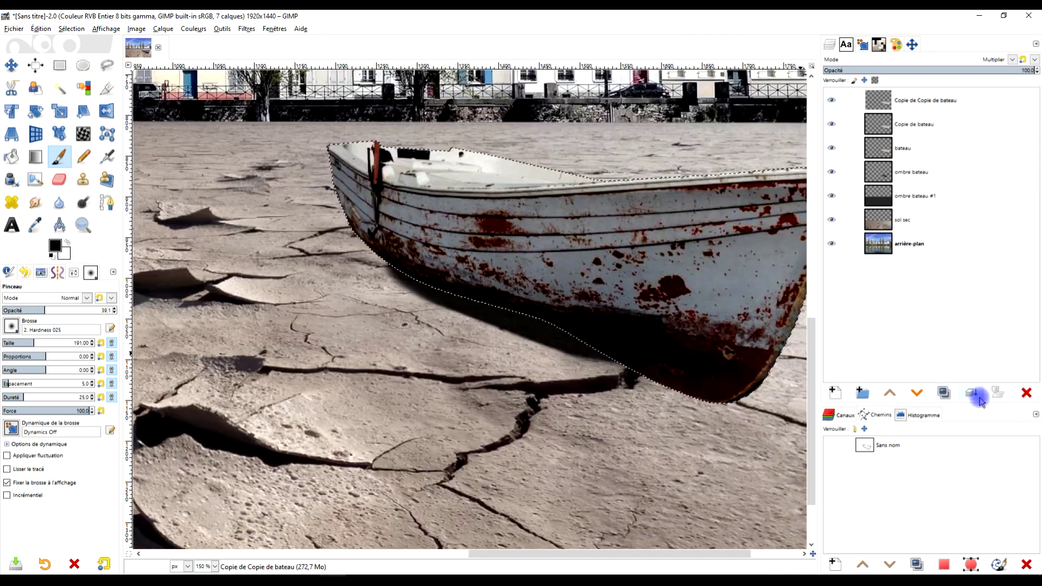
{"action": "left_click", "coordinate": [944, 393]}
{"action": "left_click", "coordinate": [944, 393]}
{"action": "key", "text": "ctrl+shift+a"}
- Merge the darkening boat copies down into a single layer and set its mode to Multiply
{"action": "scroll", "coordinate": [483, 398], "scroll_direction": "down", "scroll_amount": 1}
{"action": "scroll", "coordinate": [596, 326], "scroll_direction": "up", "scroll_amount": 1}
{"action": "scroll", "coordinate": [456, 266], "scroll_direction": "down", "scroll_amount": 1}
{"action": "scroll", "coordinate": [551, 192], "scroll_direction": "up", "scroll_amount": 1}
{"action": "left_click", "coordinate": [971, 395]}
{"action": "left_click", "coordinate": [971, 395]}
{"action": "left_click", "coordinate": [971, 395]}
{"action": "left_click", "coordinate": [993, 59]}
{"action": "left_click", "coordinate": [912, 254]}
- Add a black layer mask to the merged boat copy and make white the foreground colour
{"action": "scroll", "coordinate": [469, 309], "scroll_direction": "up", "scroll_amount": 2}
{"action": "left_click", "coordinate": [998, 392]}
{"action": "left_click", "coordinate": [955, 386]}
{"action": "left_click", "coordinate": [67, 242]}
{"action": "scroll", "coordinate": [340, 370], "scroll_direction": "up", "scroll_amount": 1}
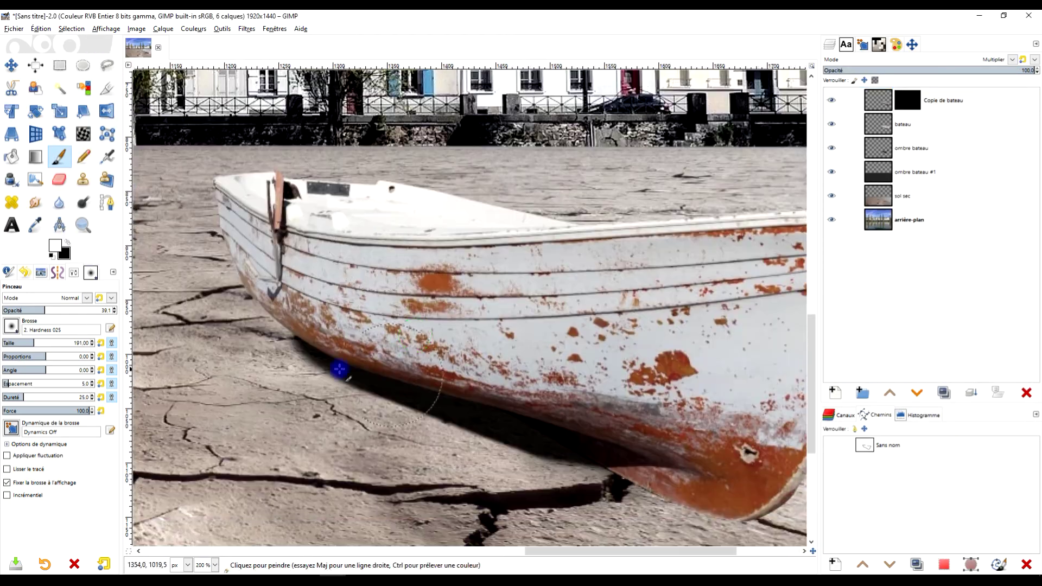
- Within the boat's alpha selection, paint white on the copy's mask at 100 brush opacity to darken the hull's shaded side
{"action": "right_click", "coordinate": [893, 125]}
{"action": "left_click", "coordinate": [944, 412]}
{"action": "scroll", "coordinate": [340, 370], "scroll_direction": "down", "scroll_amount": 1}
{"action": "left_click", "coordinate": [907, 100]}
{"action": "mouse_move", "coordinate": [572, 425]}
{"action": "left_mouse_down"}
{"action": "mouse_move", "coordinate": [617, 393]}
{"action": "mouse_move", "coordinate": [679, 279]}
{"action": "mouse_move", "coordinate": [560, 366]}
{"action": "mouse_move", "coordinate": [642, 280]}
{"action": "left_mouse_up"}
{"action": "left_click_drag", "start_coordinate": [44, 310], "coordinate": [115, 310]}
{"action": "mouse_move", "coordinate": [423, 390]}
{"action": "left_mouse_down"}
{"action": "mouse_move", "coordinate": [544, 282]}
{"action": "mouse_move", "coordinate": [590, 416]}
{"action": "left_mouse_up"}
{"action": "left_click_drag", "start_coordinate": [388, 311], "coordinate": [543, 326]}
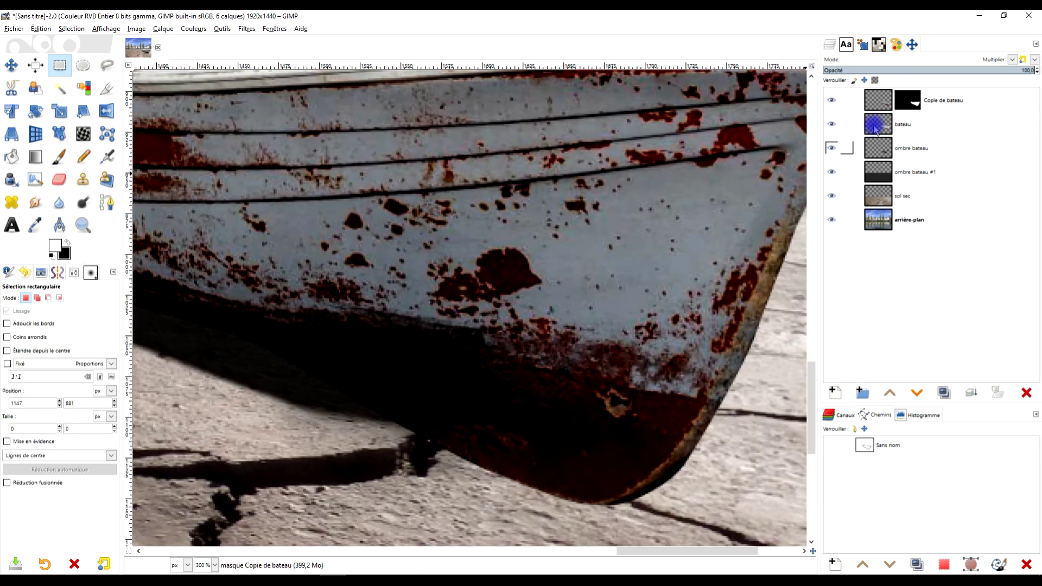